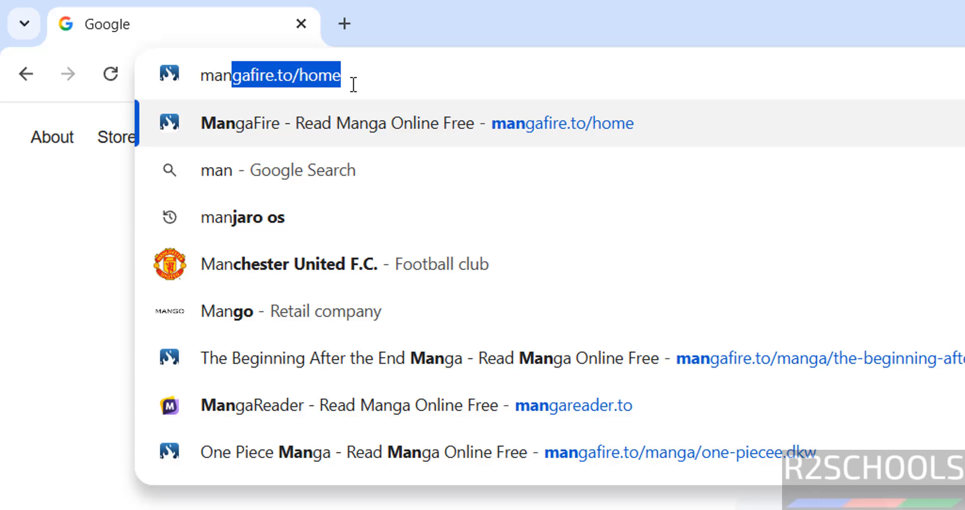
# - Open manjaro.org and go to its download page
pyautogui.write('jaro.org')
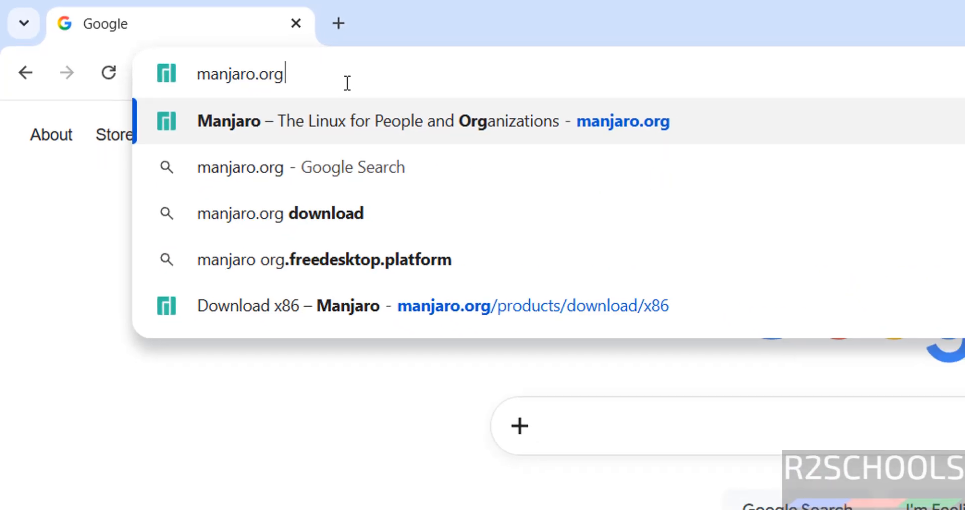
pyautogui.press('Return')
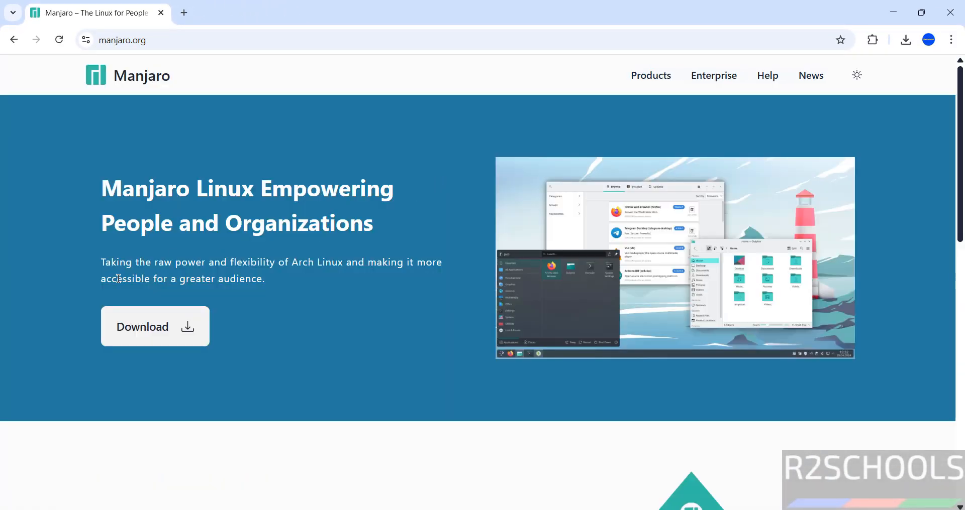
pyautogui.click(145, 331)
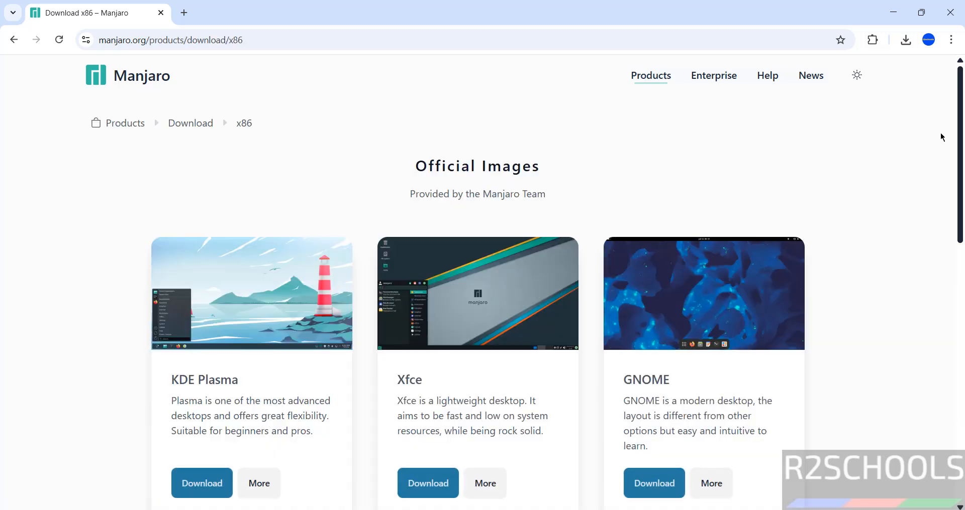
# - Start downloading the KDE Plasma edition ISO and show Chrome's download history
pyautogui.moveTo(961, 137); pyautogui.dragTo(857, 183)
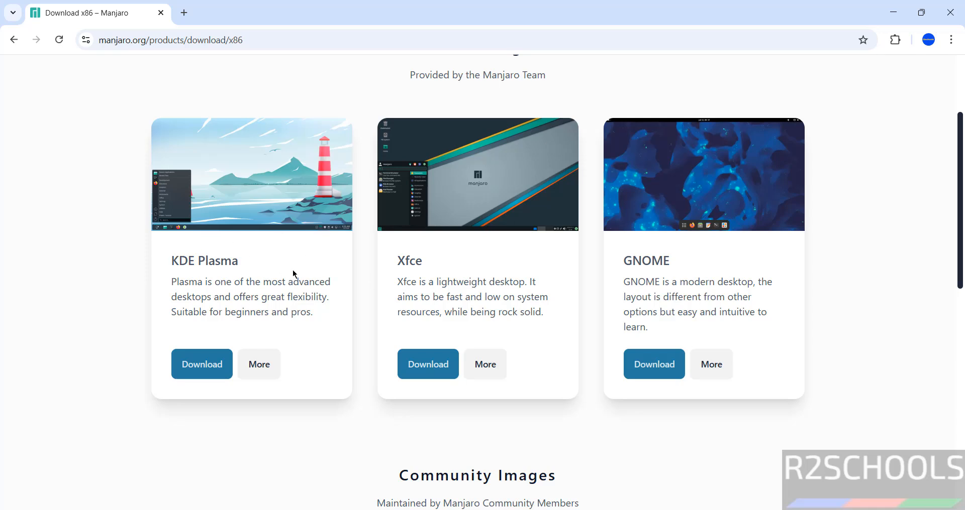
pyautogui.click(200, 374)
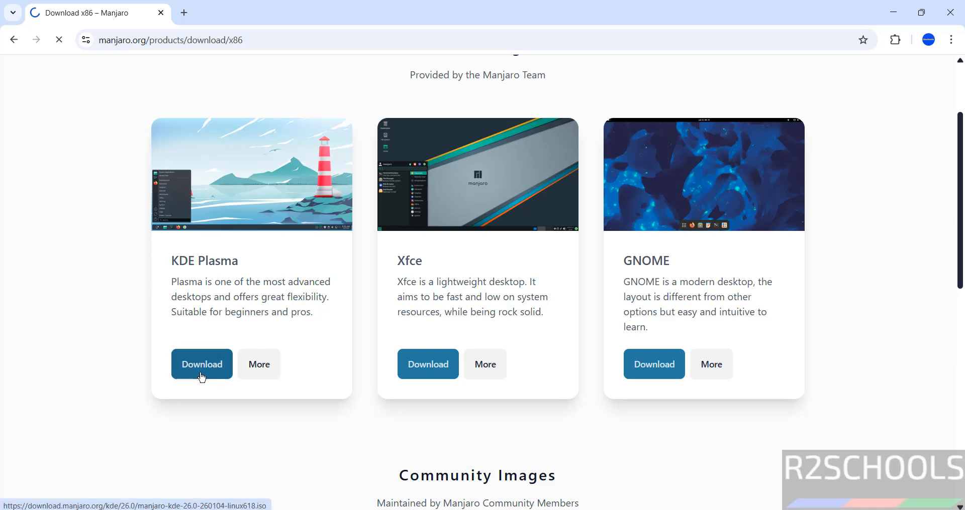
pyautogui.hotkey('ctrl', 'j')
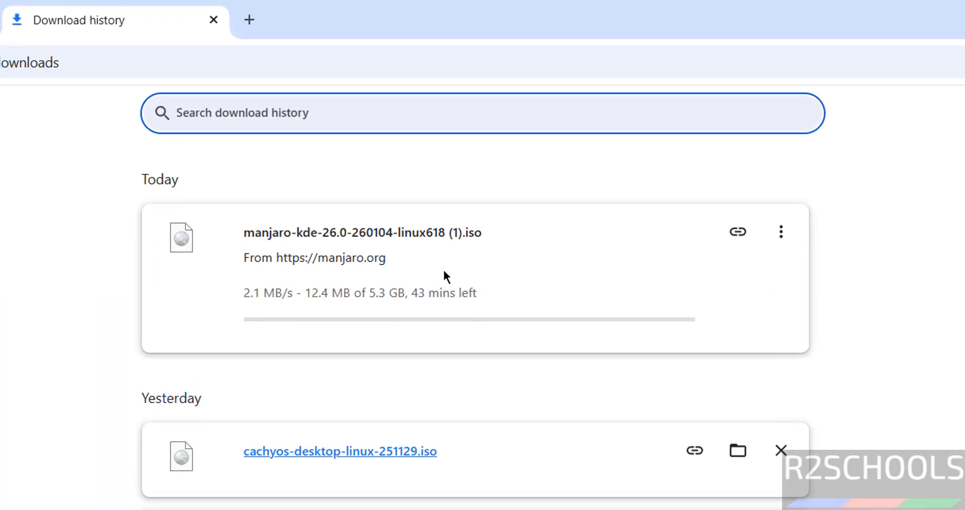
# - Cancel the duplicate manjaro-kde-26.0 download and remove it from Chrome's download list
pyautogui.click(780, 231)
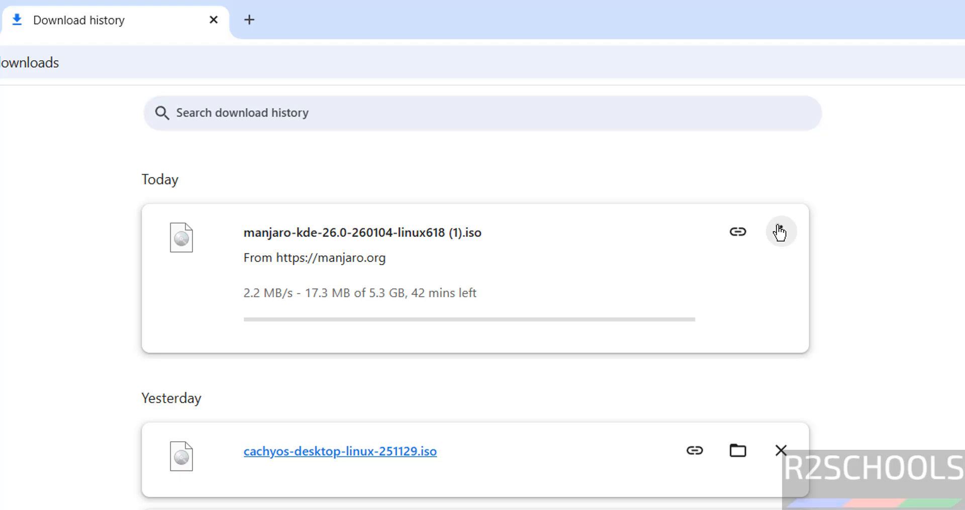
pyautogui.click(748, 277)
pyautogui.click(788, 231)
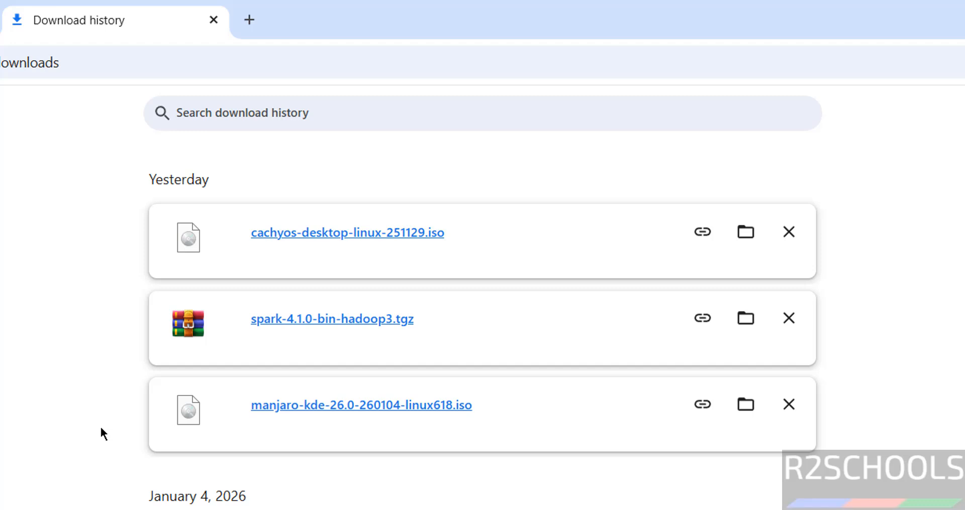
pyautogui.press('super')
# - Launch Oracle VirtualBox via Start search 'virtua' and choose Machine > New
pyautogui.write('virtua')
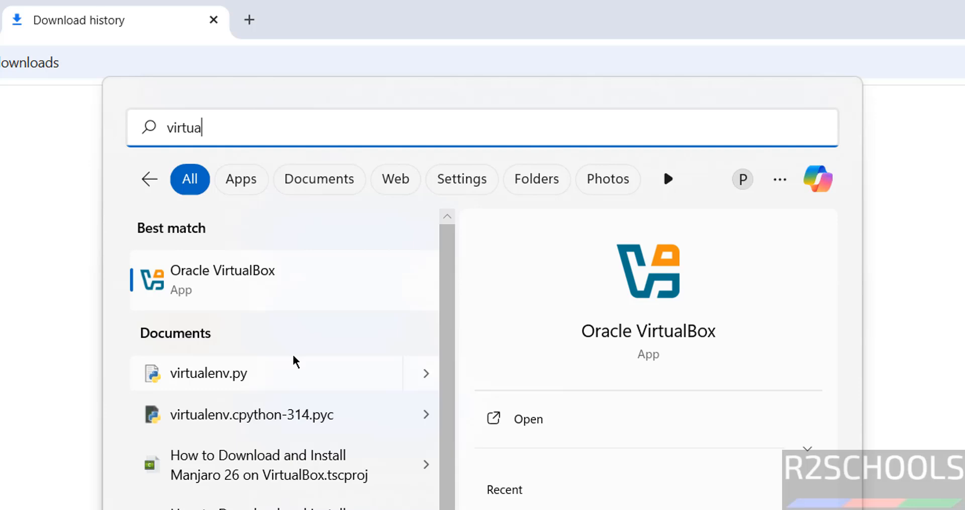
pyautogui.click(249, 280)
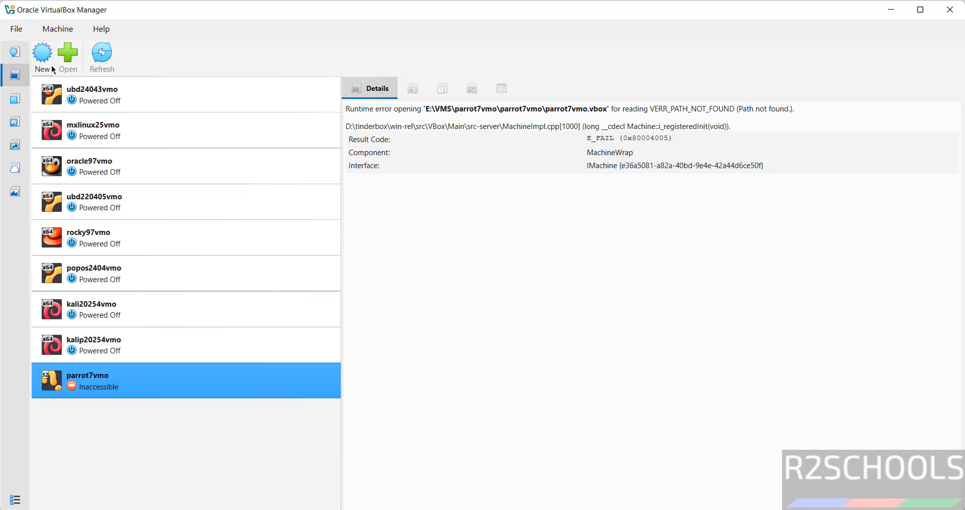
pyautogui.click(58, 30)
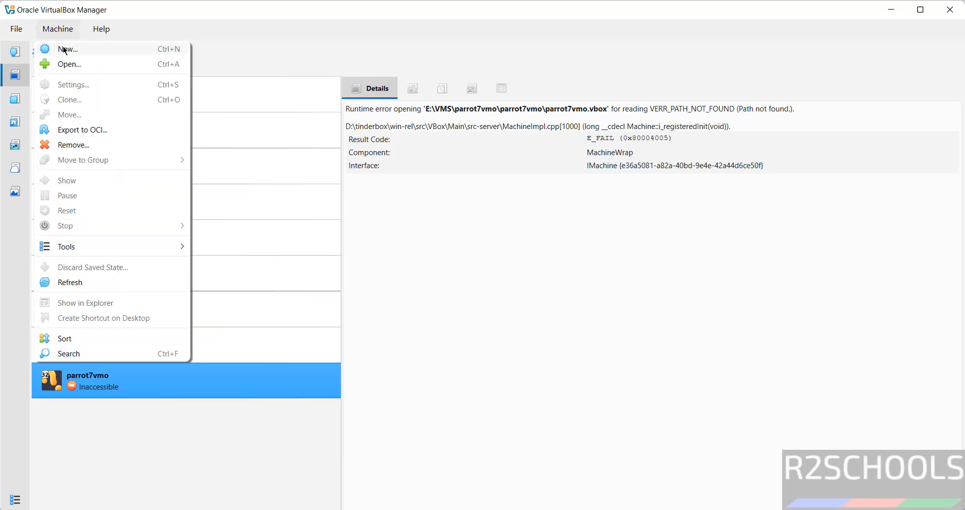
pyautogui.click(64, 49)
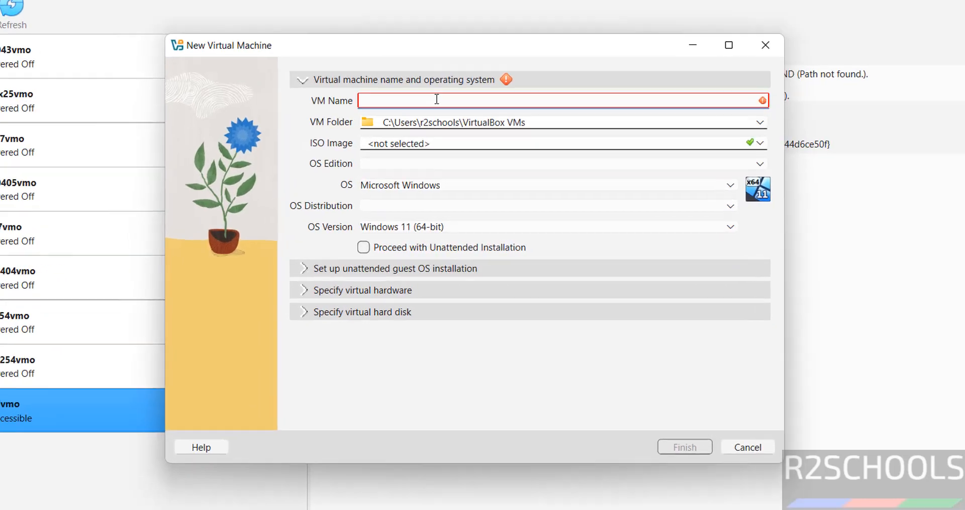
# - Name the VM manjaro26vmo and use a newly created E:\VMS\manjaro26vmo as its folder
pyautogui.write('man')
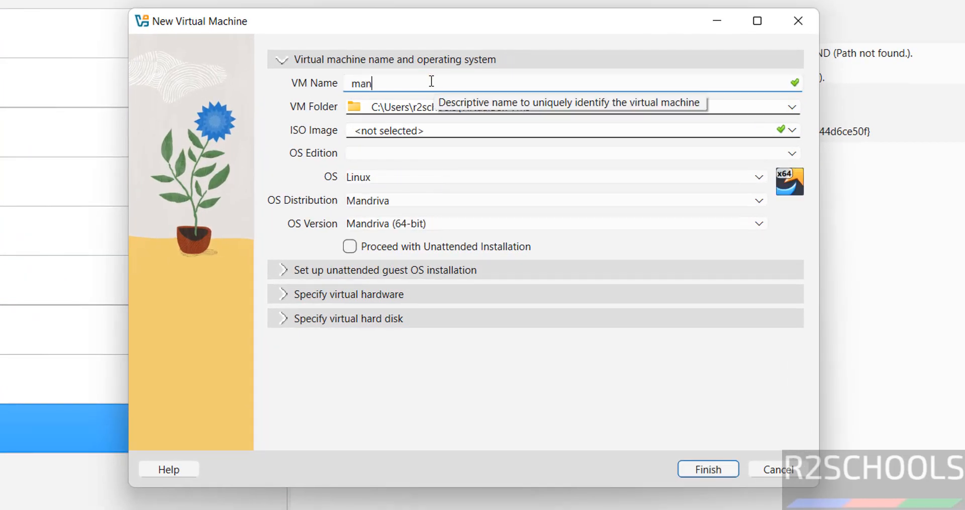
pyautogui.write('jaro26vmo')
pyautogui.hotkey('ctrl', 'a')
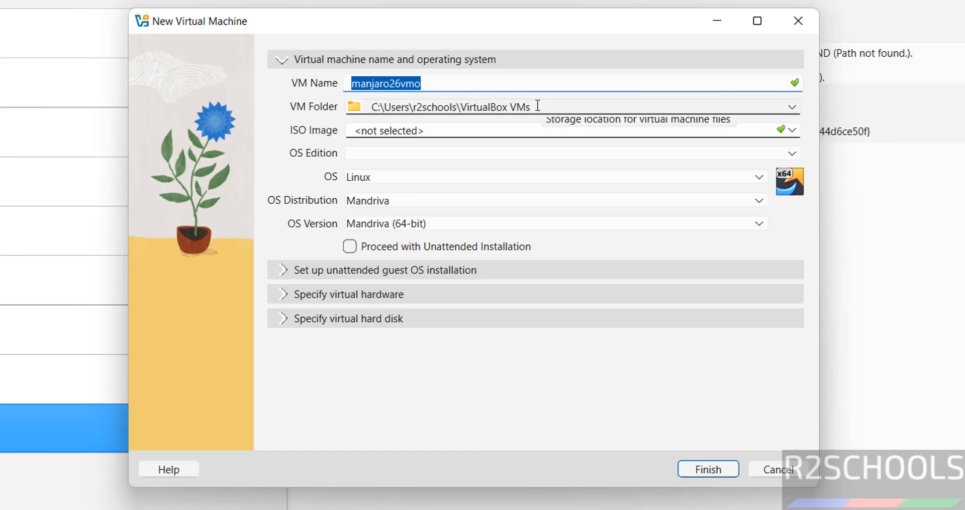
pyautogui.click(791, 108)
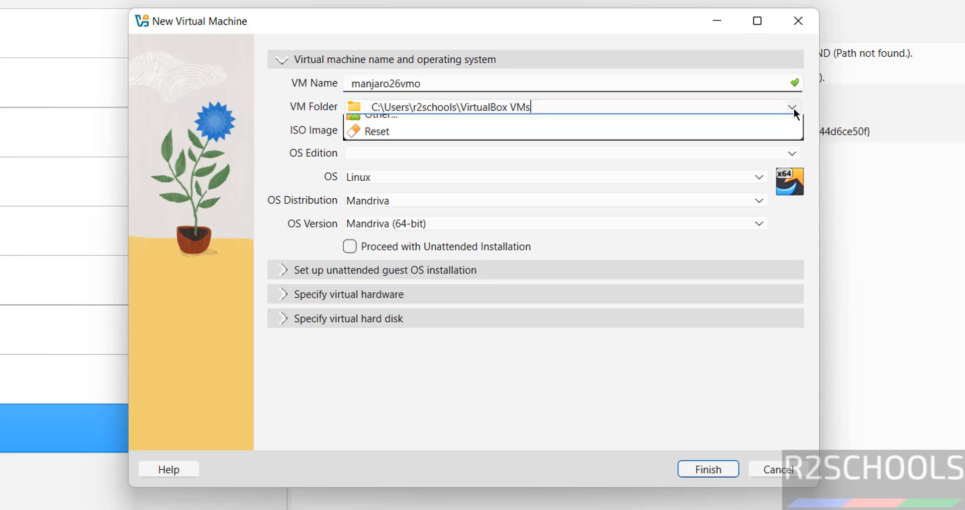
pyautogui.click(490, 141)
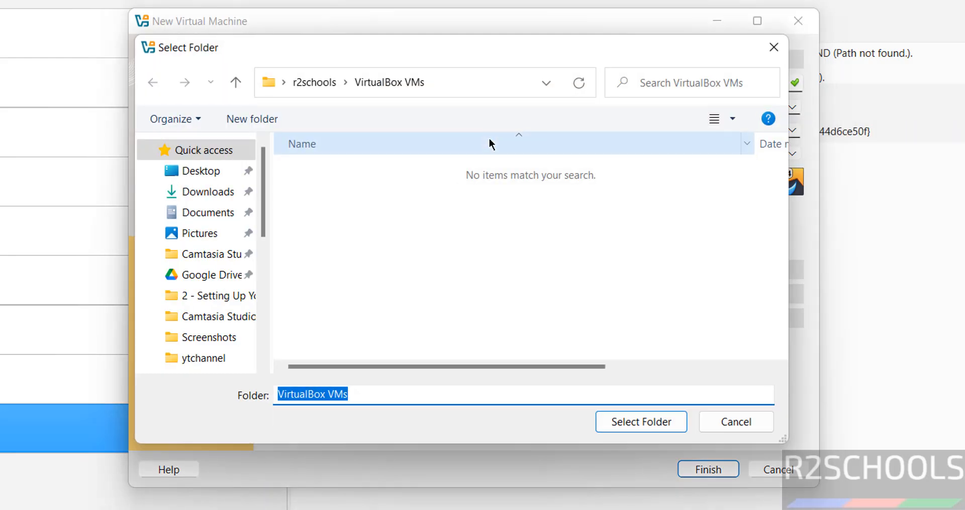
pyautogui.click(261, 288)
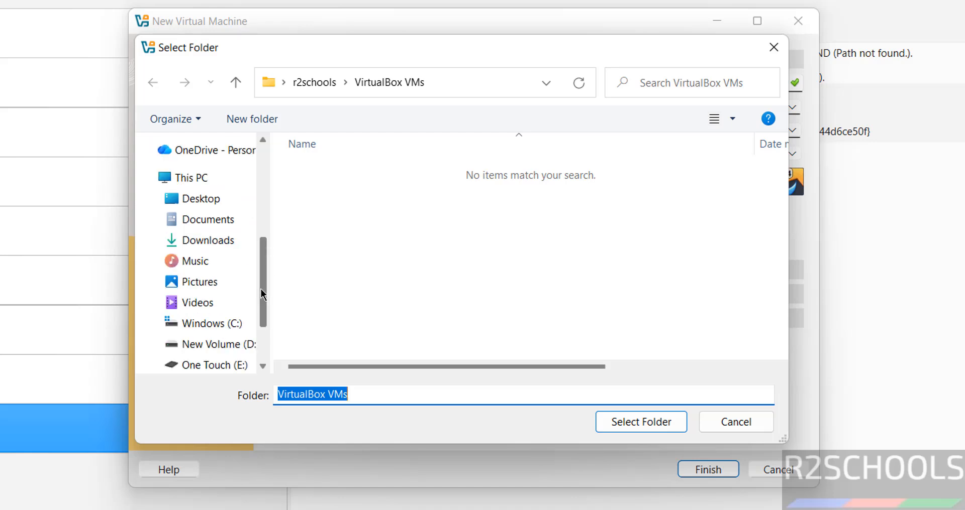
pyautogui.click(215, 365)
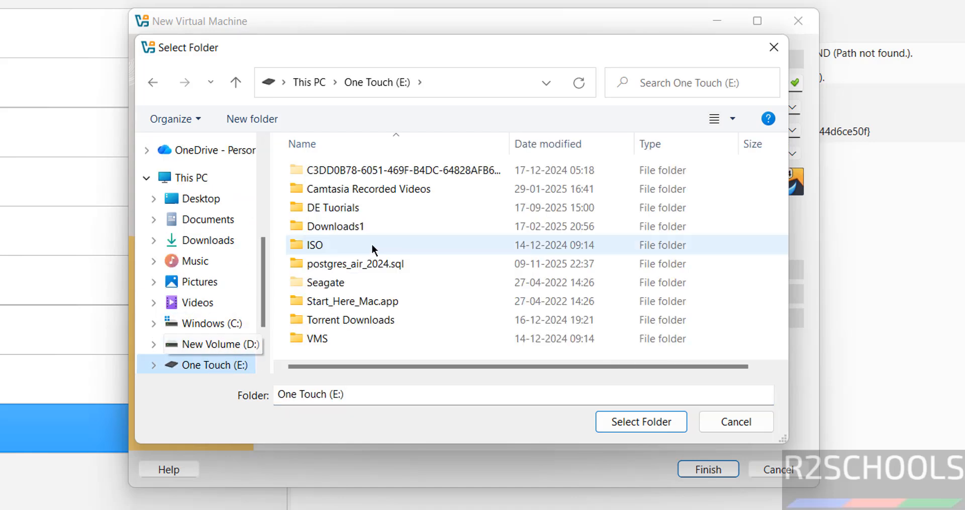
pyautogui.doubleClick(316, 338)
pyautogui.click(252, 121)
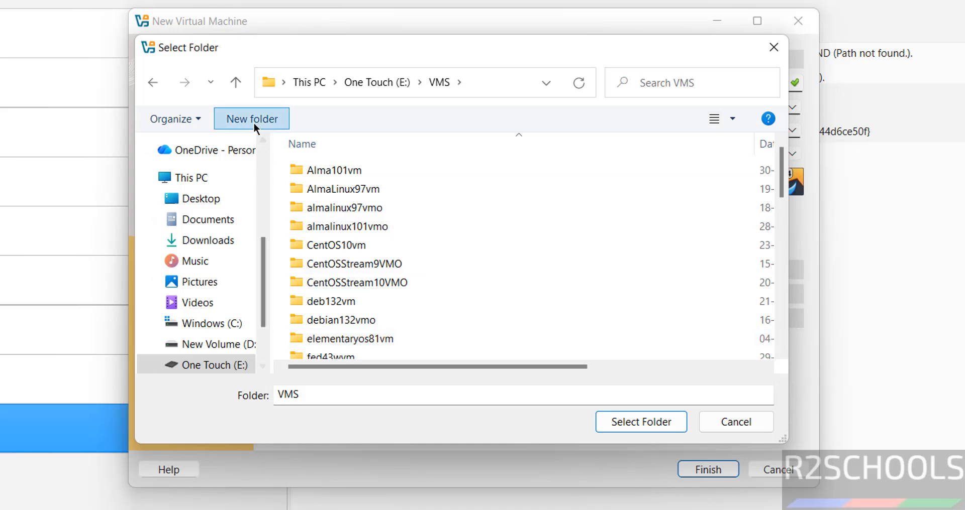
pyautogui.write('manjaro26vmo')
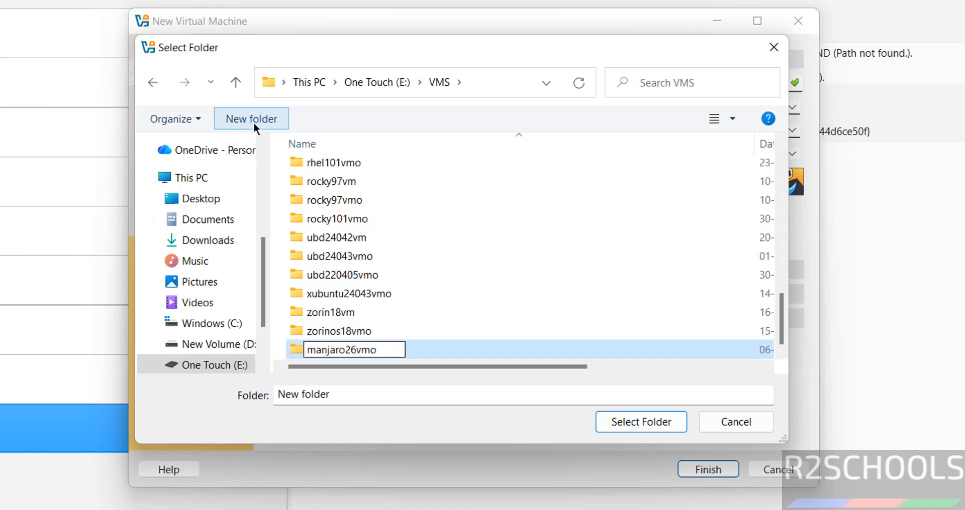
pyautogui.press('Return')
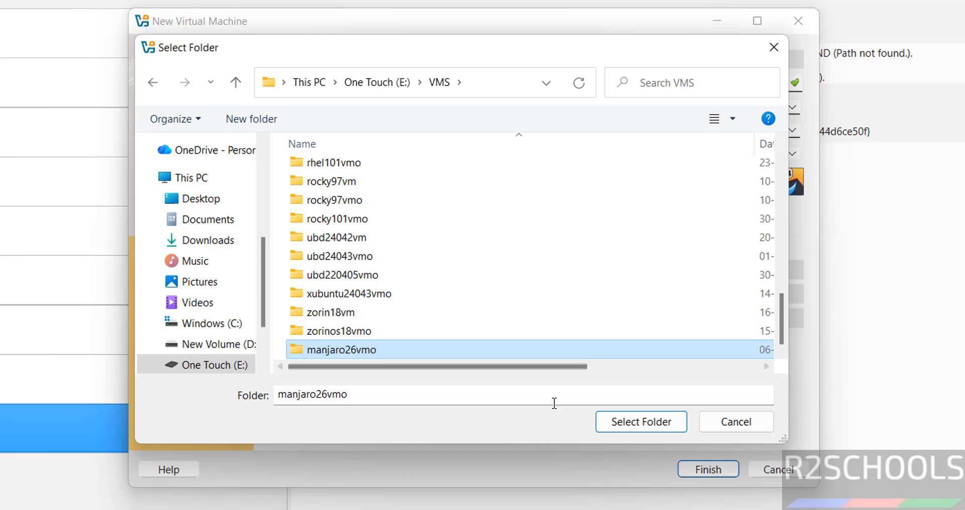
pyautogui.click(617, 420)
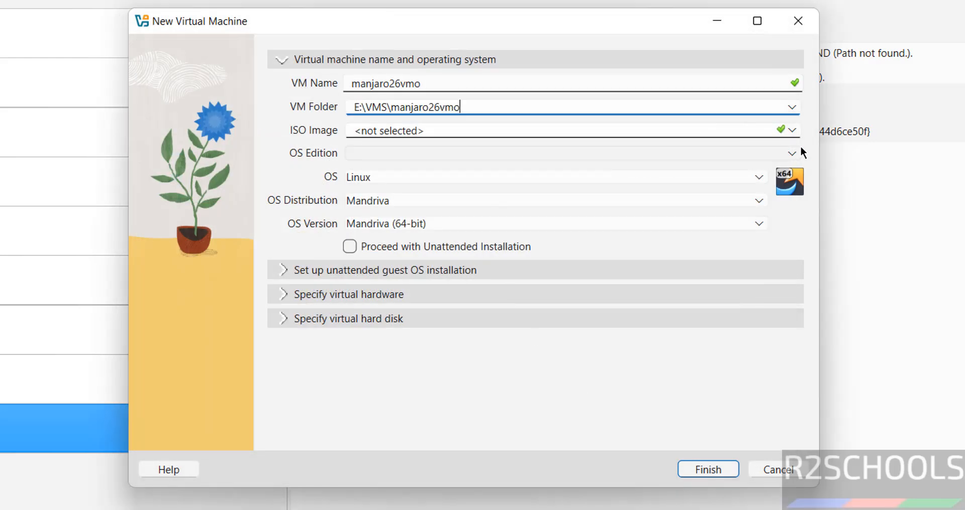
# - Attach manjaro-kde-26.0-260104-linux618.iso as the VM's installation ISO
pyautogui.click(796, 130)
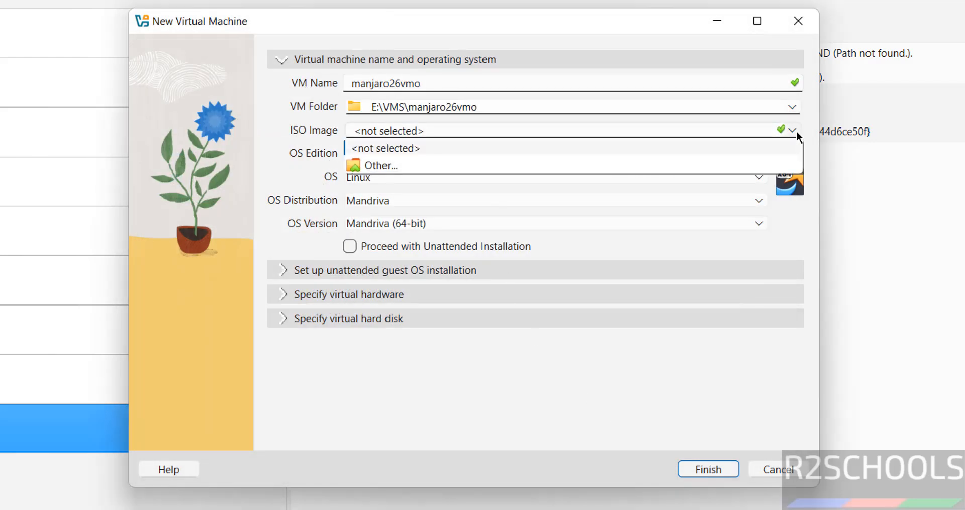
pyautogui.click(510, 164)
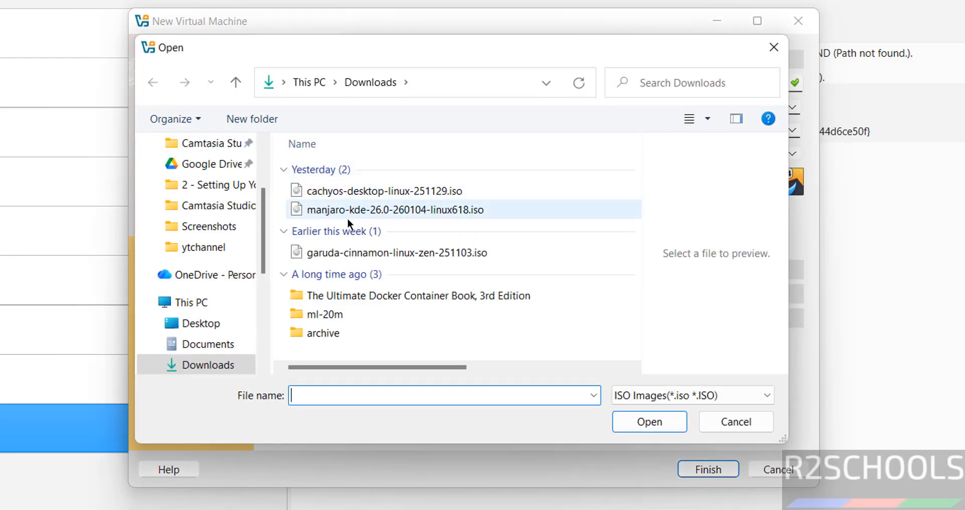
pyautogui.click(357, 211)
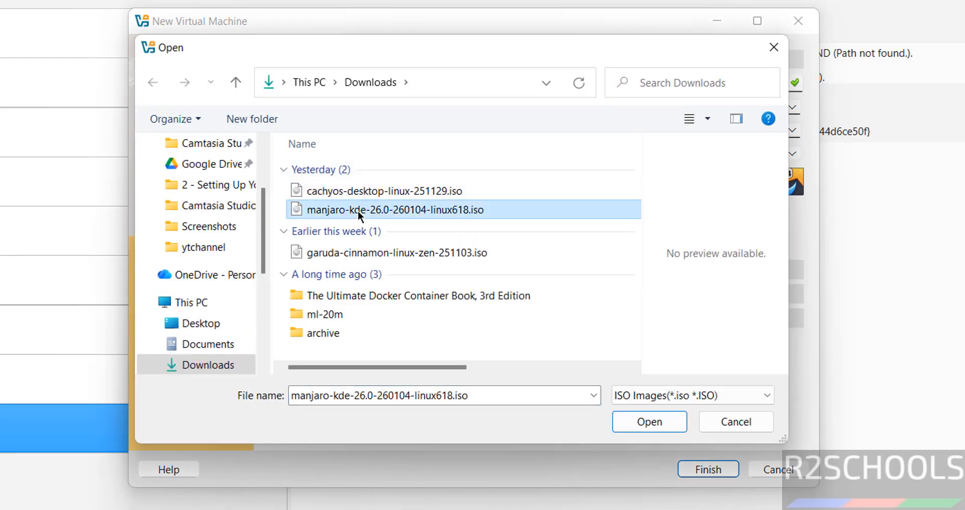
pyautogui.click(635, 417)
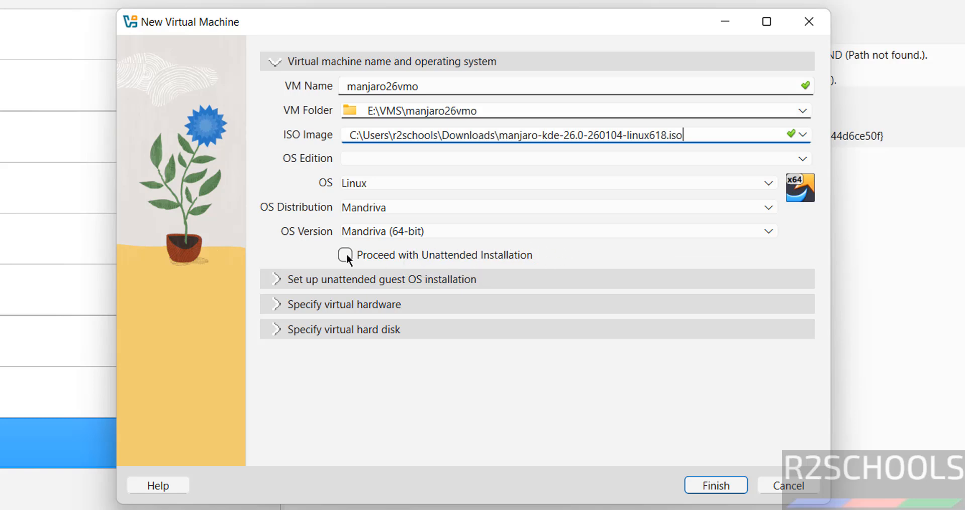
# - Give the VM 4096 MB memory, 2 CPUs and a 50 GB disk, then finish
pyautogui.click(377, 306)
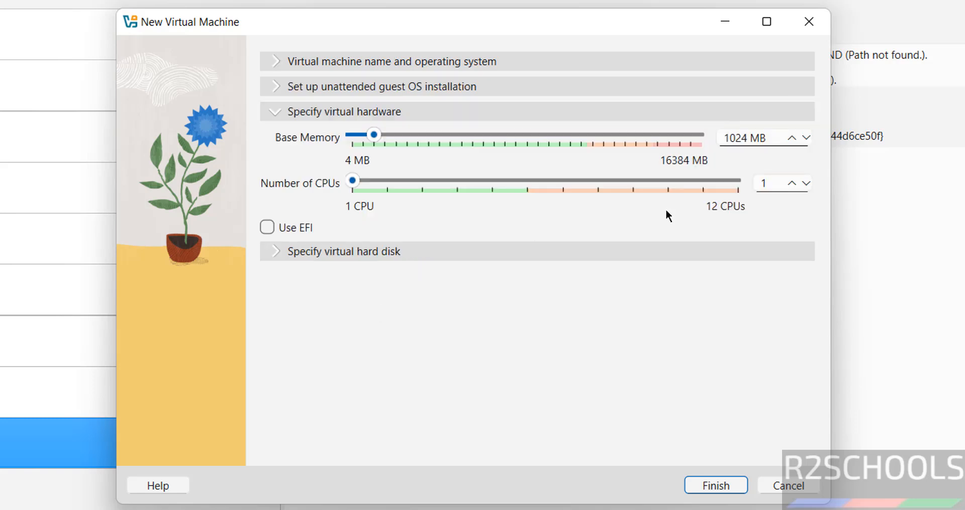
pyautogui.doubleClick(733, 143)
pyautogui.write('4096')
pyautogui.press('Tab')
pyautogui.write('2')
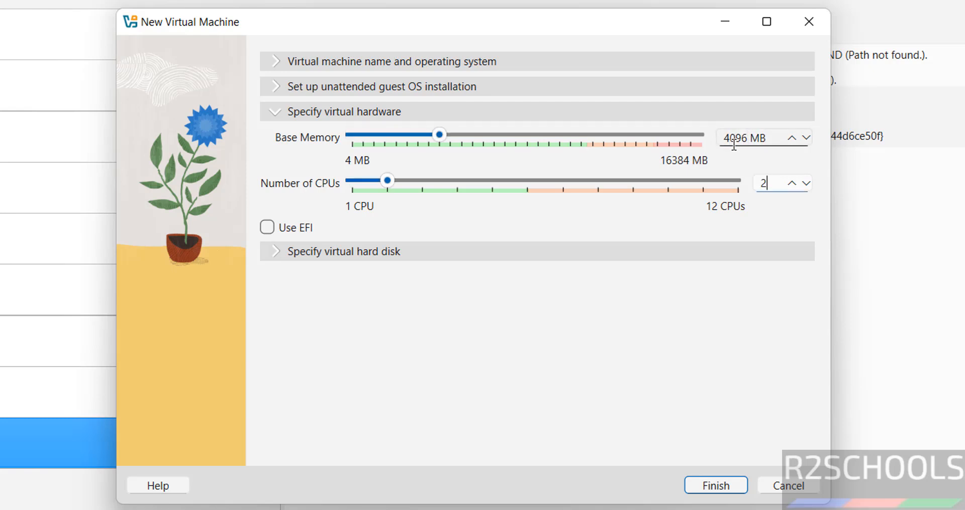
pyautogui.click(486, 255)
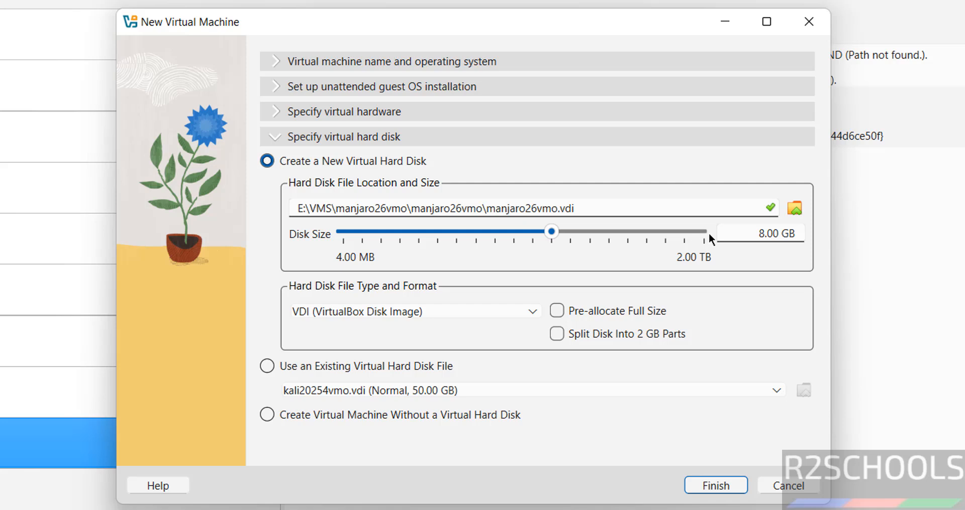
pyautogui.doubleClick(750, 231)
pyautogui.write('50')
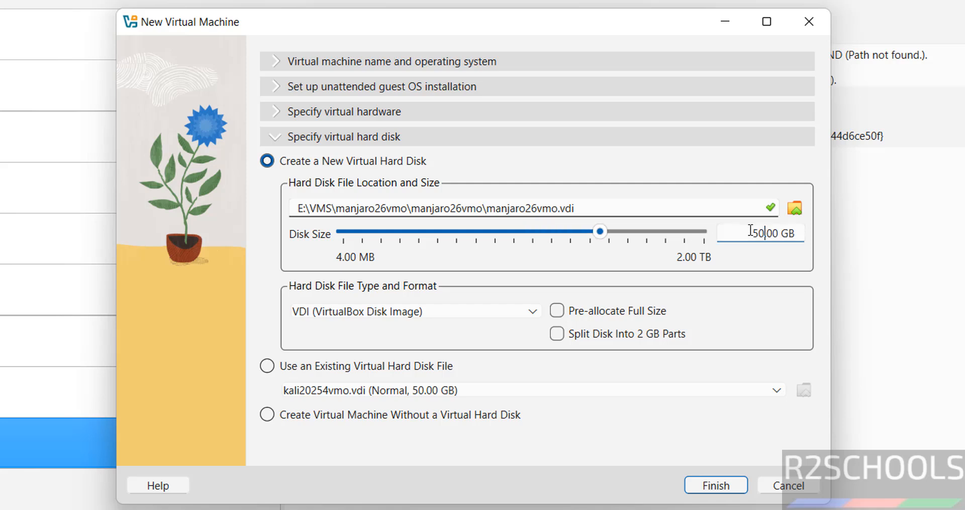
pyautogui.click(707, 487)
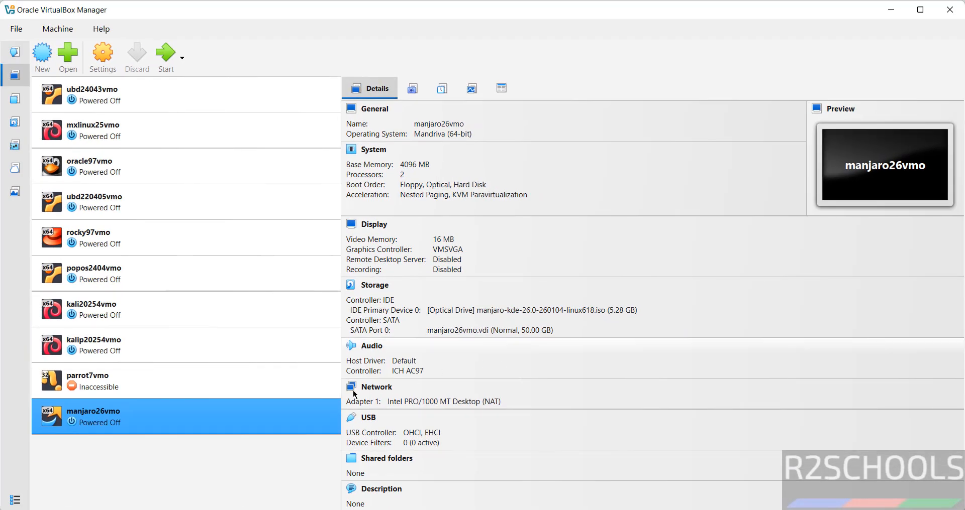
pyautogui.rightClick(118, 417)
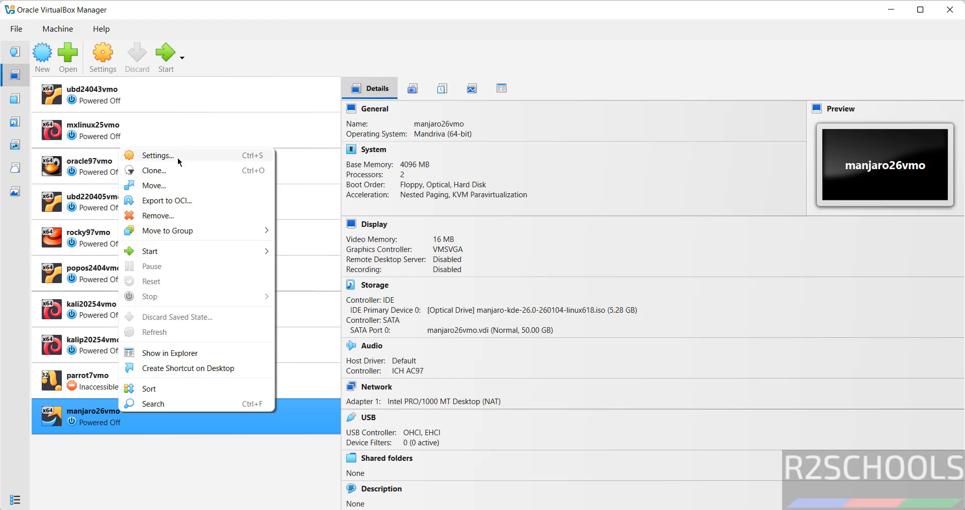
pyautogui.click(168, 29)
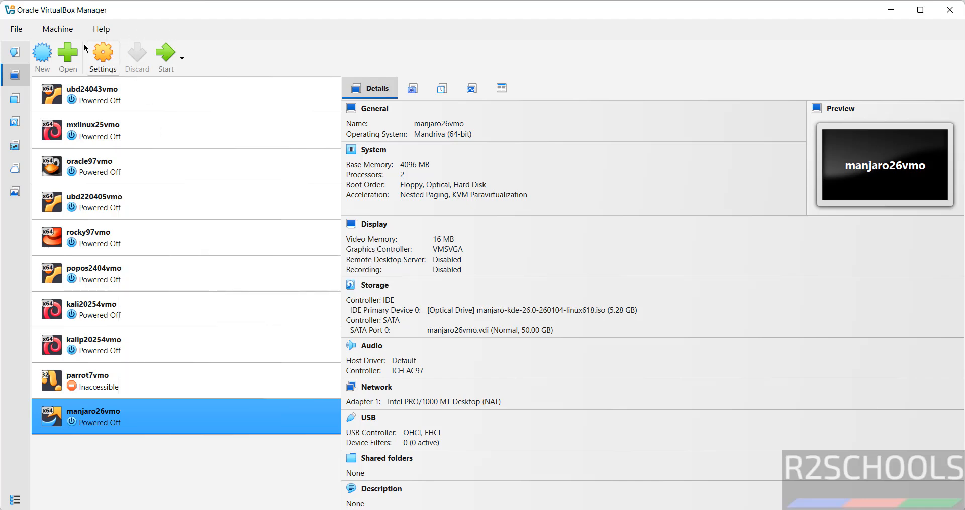
pyautogui.click(57, 29)
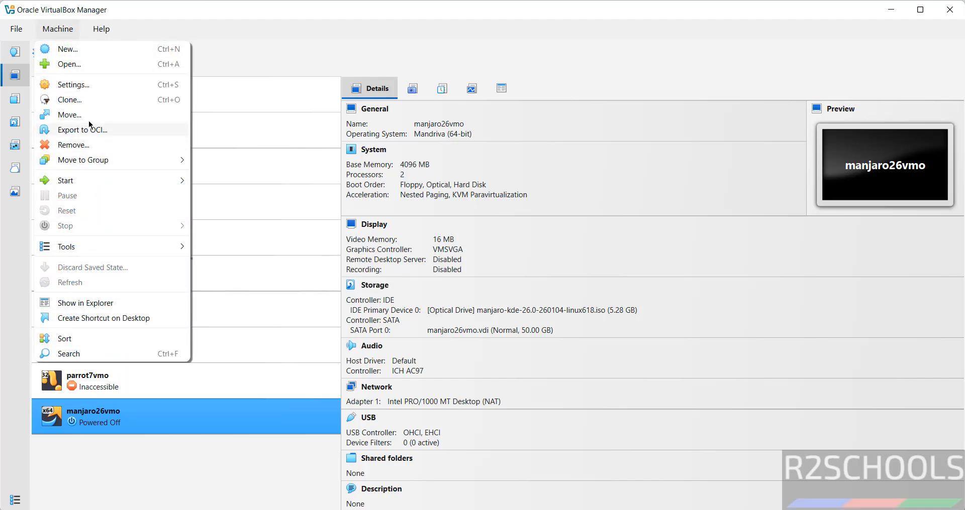
pyautogui.click(397, 32)
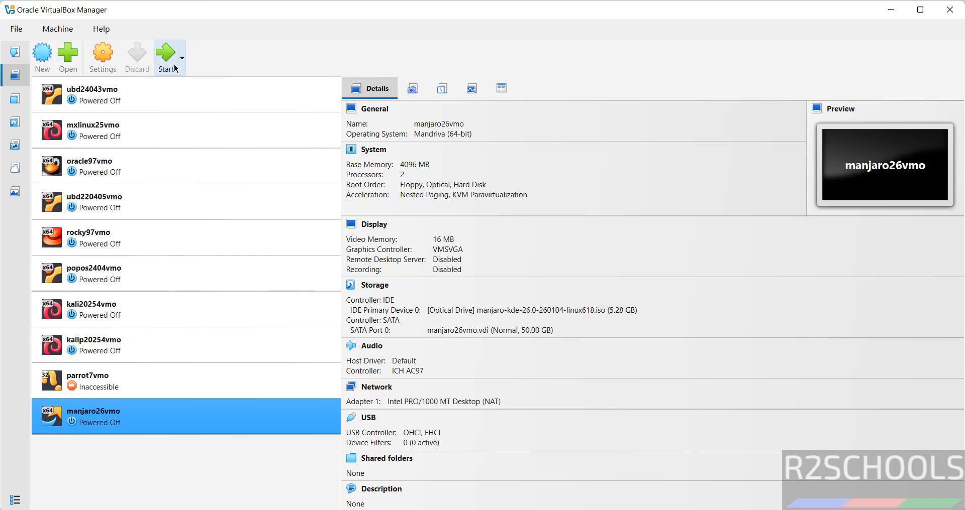
pyautogui.rightClick(98, 412)
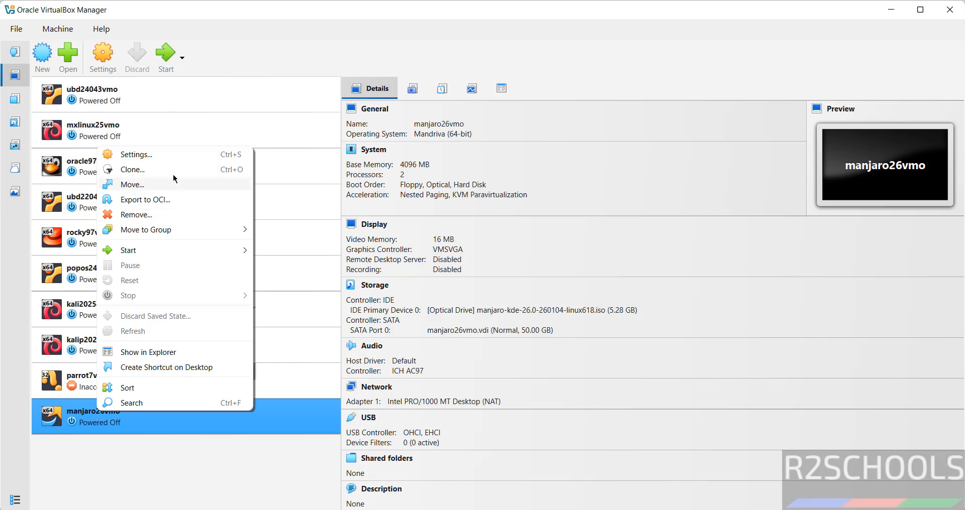
pyautogui.moveTo(133, 254)
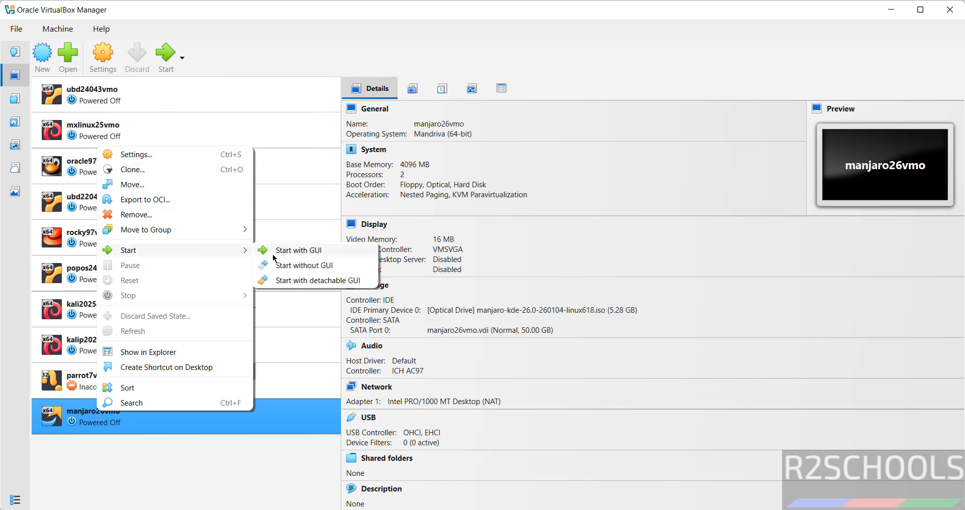
pyautogui.click(246, 31)
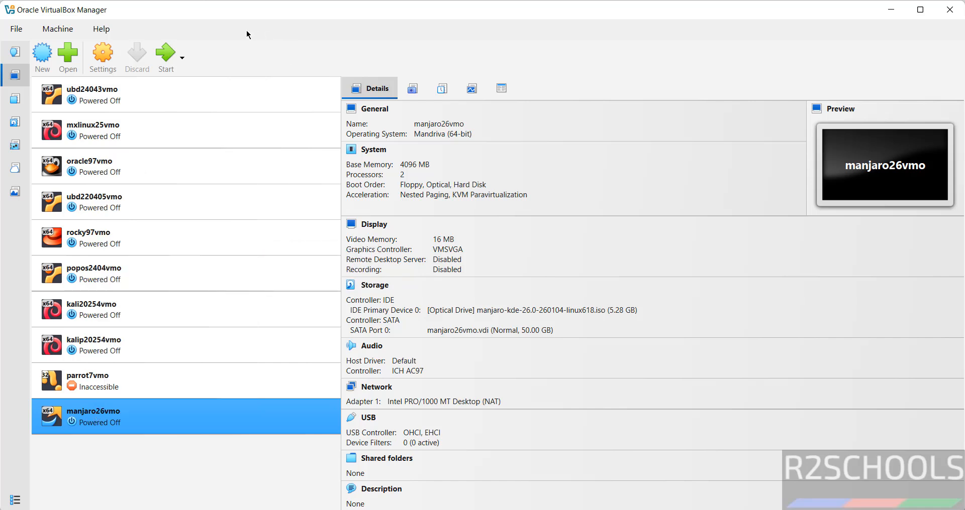
# - Start manjaro26vmo and maximize its window while it boots the Manjaro ISO
pyautogui.click(162, 52)
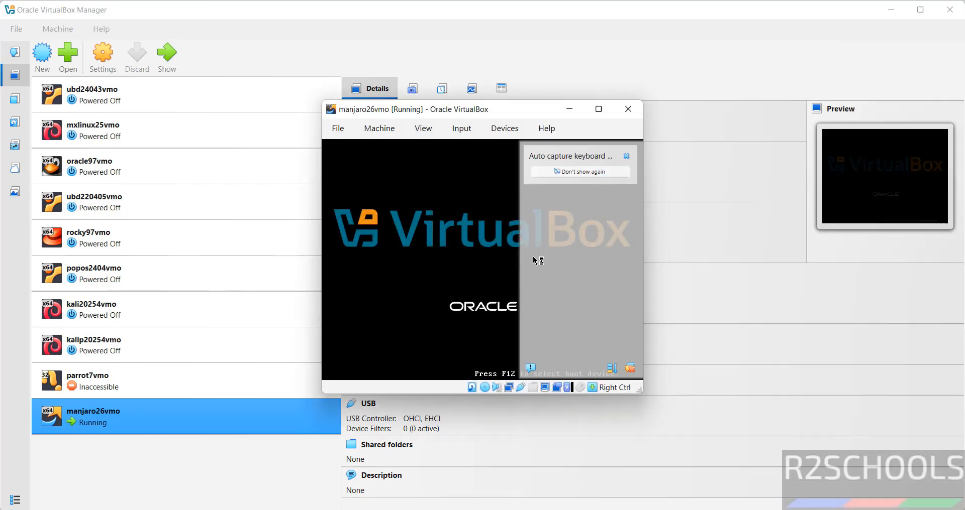
pyautogui.click(598, 109)
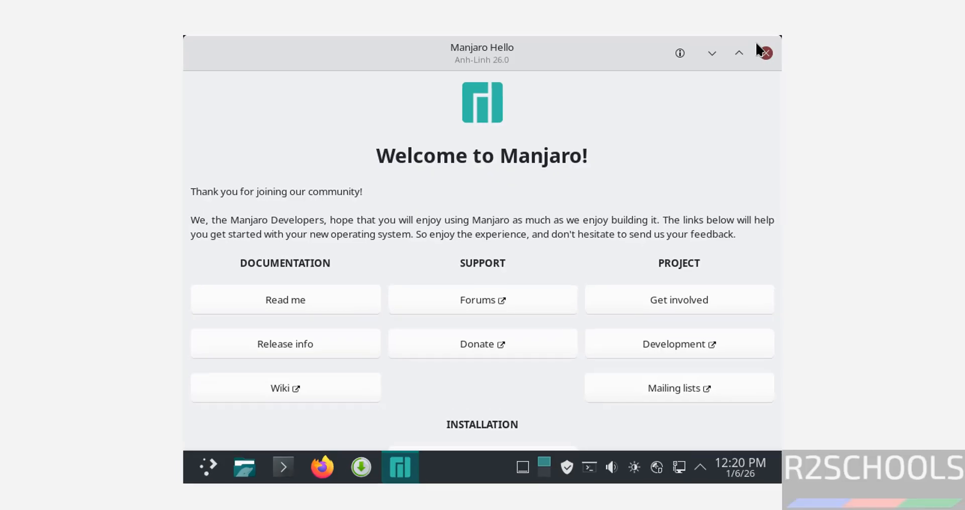
# - Close Manjaro Hello and launch Install Manjaro Linux from its desktop icon
pyautogui.click(765, 50)
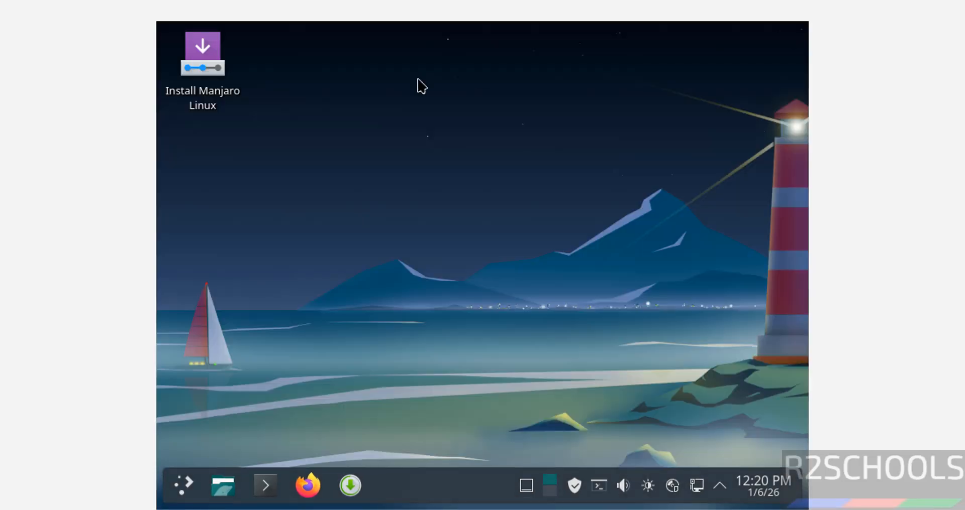
pyautogui.rightClick(215, 61)
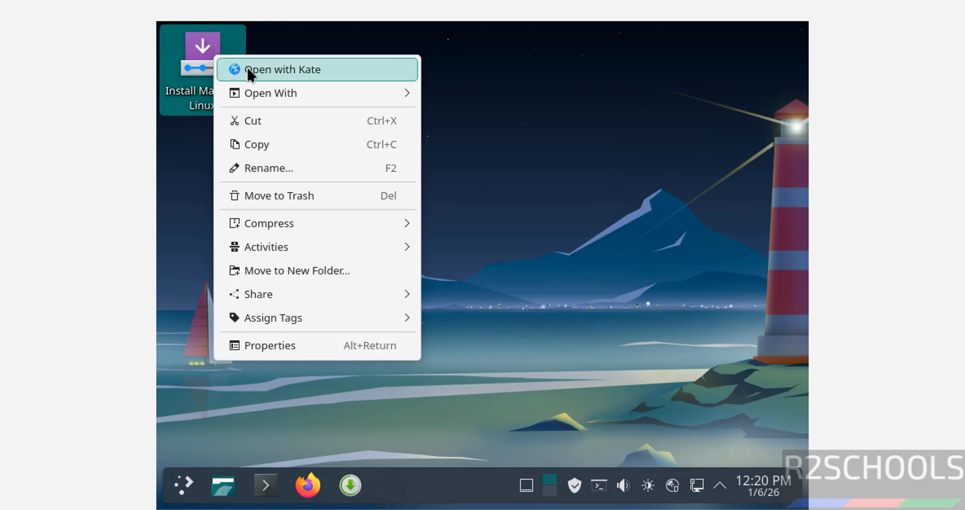
pyautogui.click(559, 72)
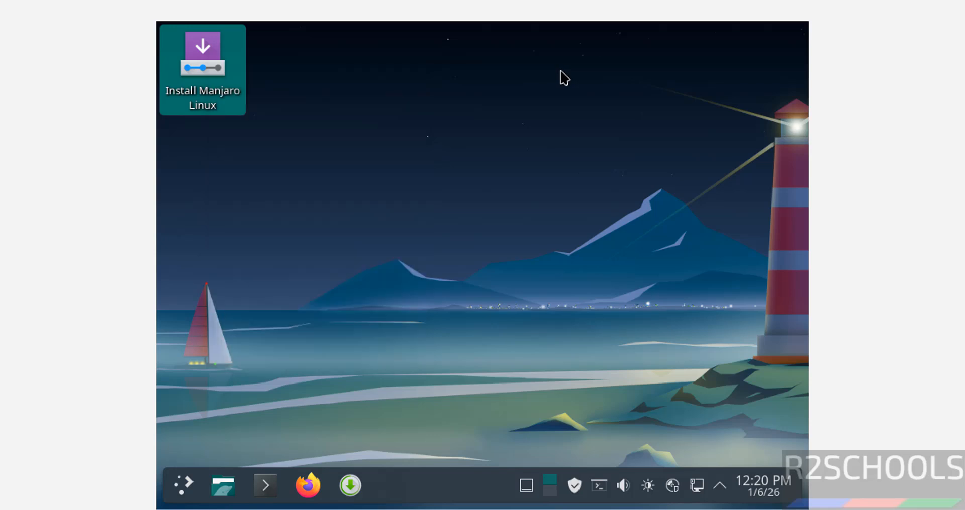
pyautogui.doubleClick(201, 70)
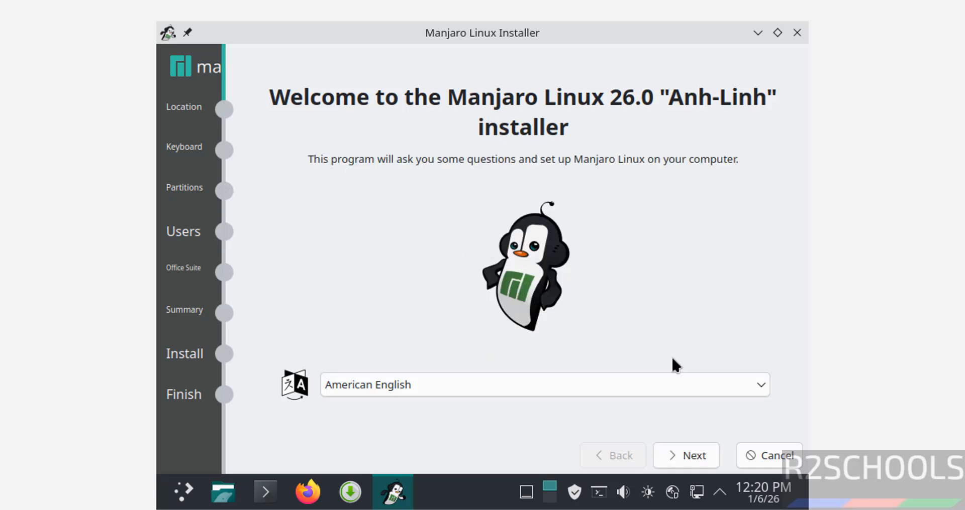
# - Move past the welcome page and set the time zone to Asia, Kolkata
pyautogui.click(700, 455)
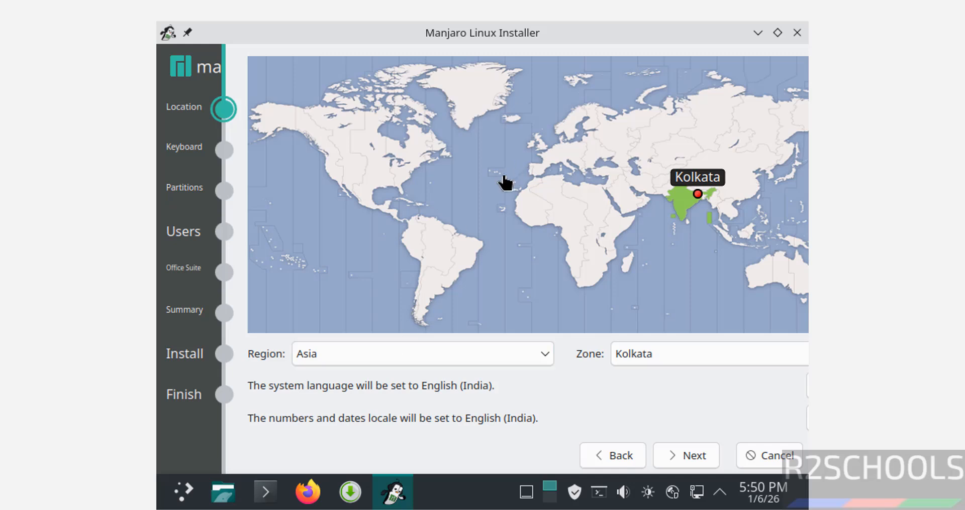
pyautogui.click(428, 355)
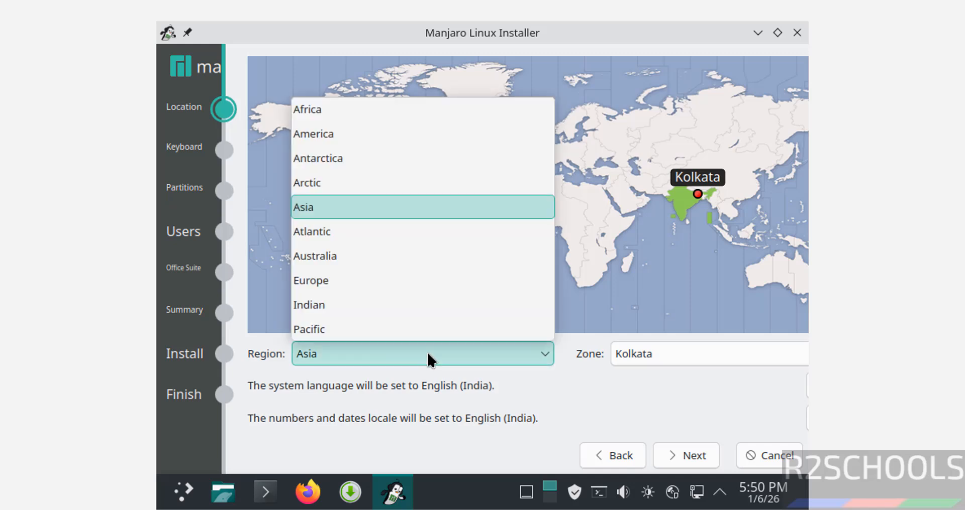
pyautogui.click(663, 351)
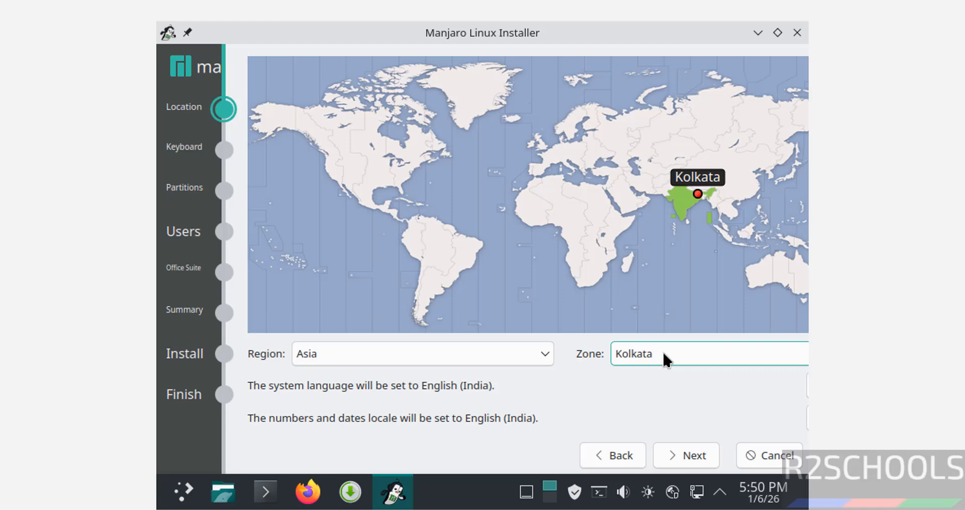
pyautogui.click(662, 352)
pyautogui.click(662, 351)
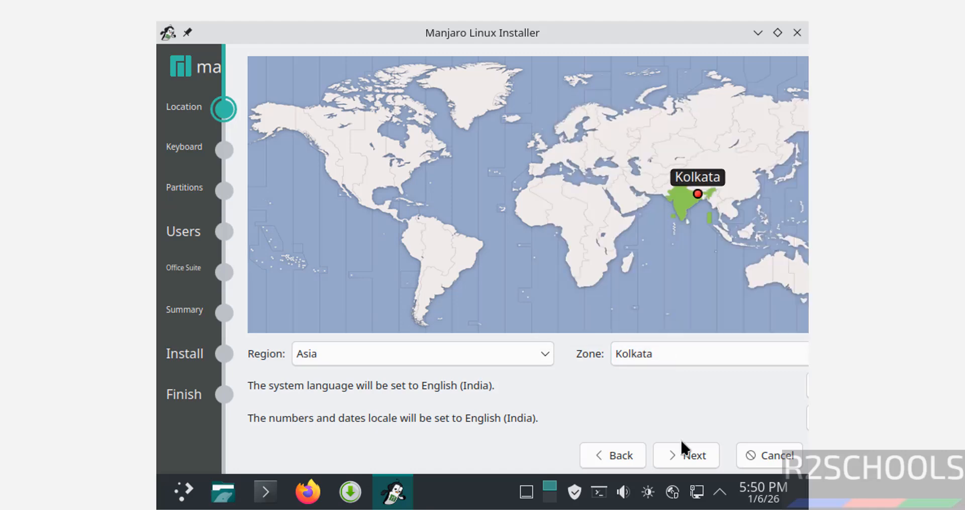
# - Keep English (US) as the keyboard layout
pyautogui.click(676, 451)
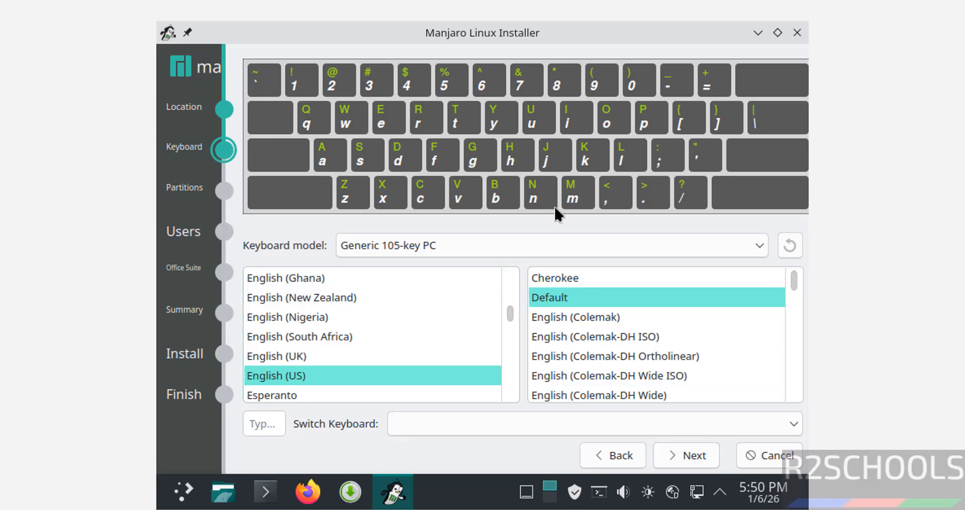
pyautogui.click(757, 241)
pyautogui.click(322, 378)
# - Keep Erase disk with the bootloader on the Master Boot Record
pyautogui.click(698, 455)
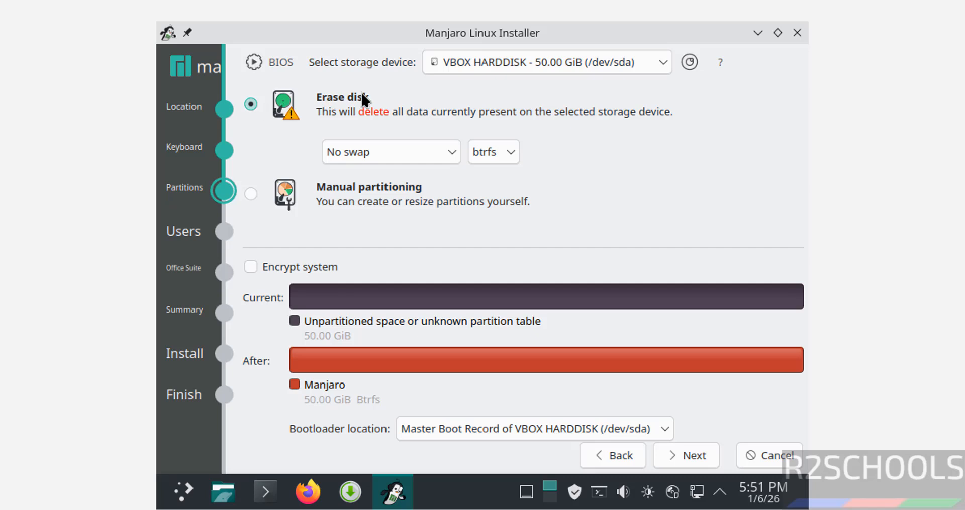
pyautogui.click(434, 431)
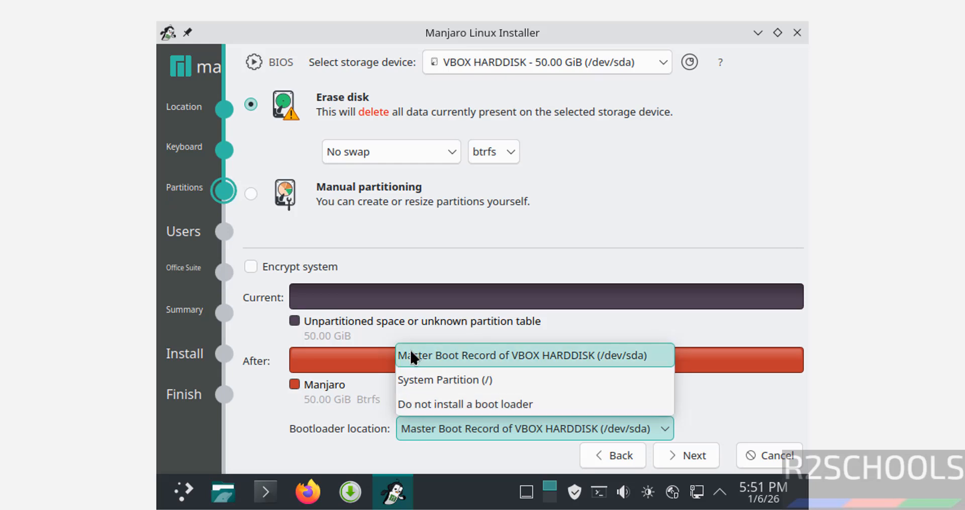
pyautogui.click(279, 433)
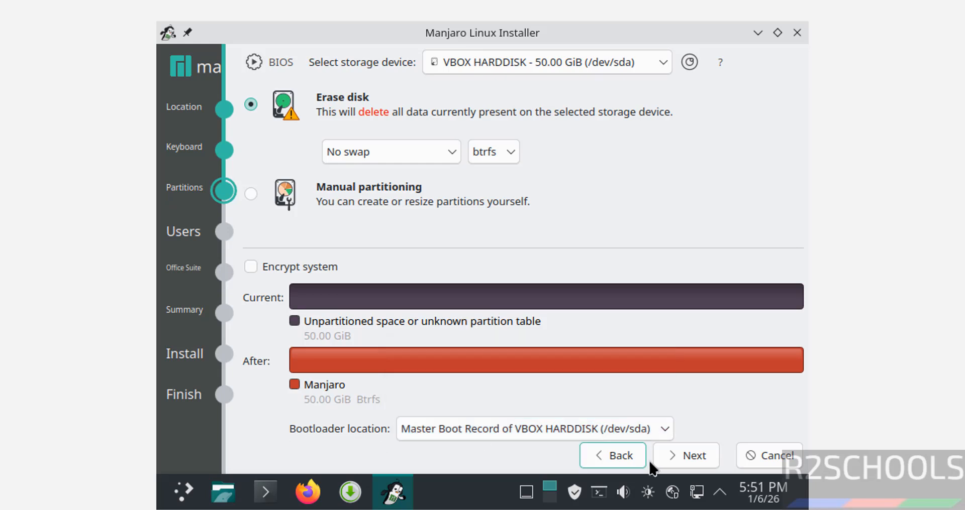
pyautogui.click(681, 458)
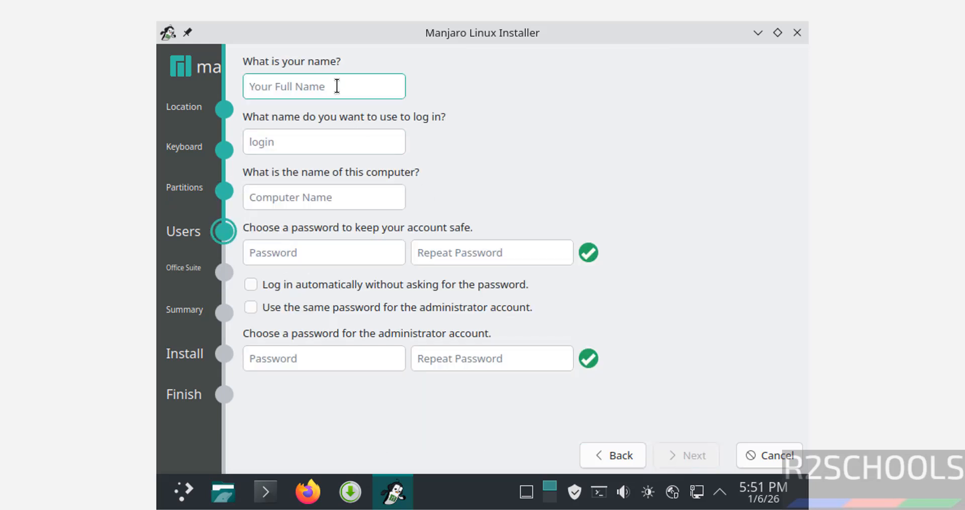
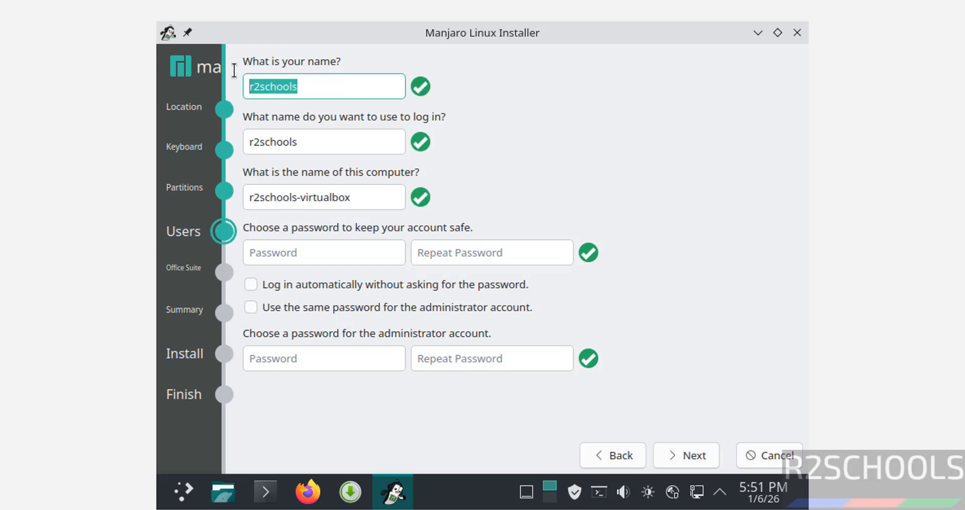
# - Enter the user's full name, accept the login name, and set computer name manj26vm
pyautogui.click(297, 141)
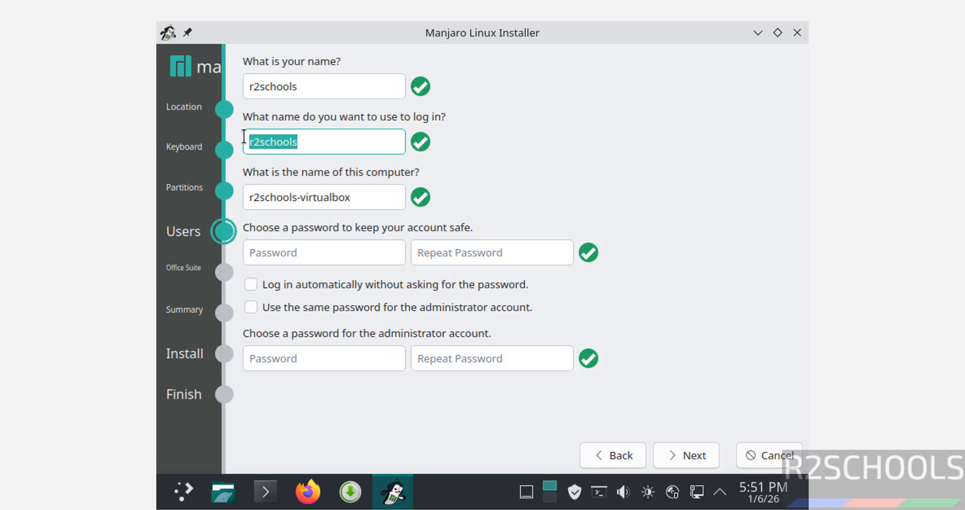
pyautogui.moveTo(355, 196); pyautogui.dragTo(224, 191)
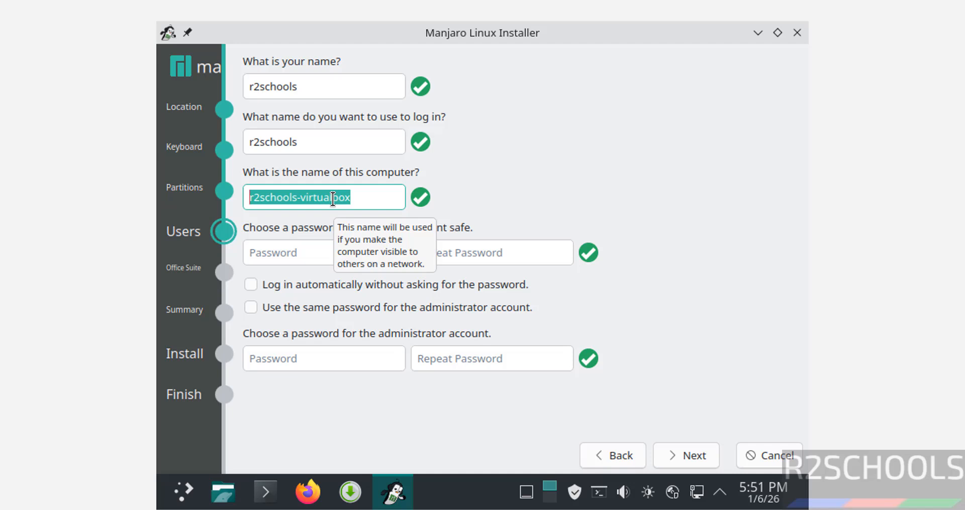
pyautogui.write('manj26vm')
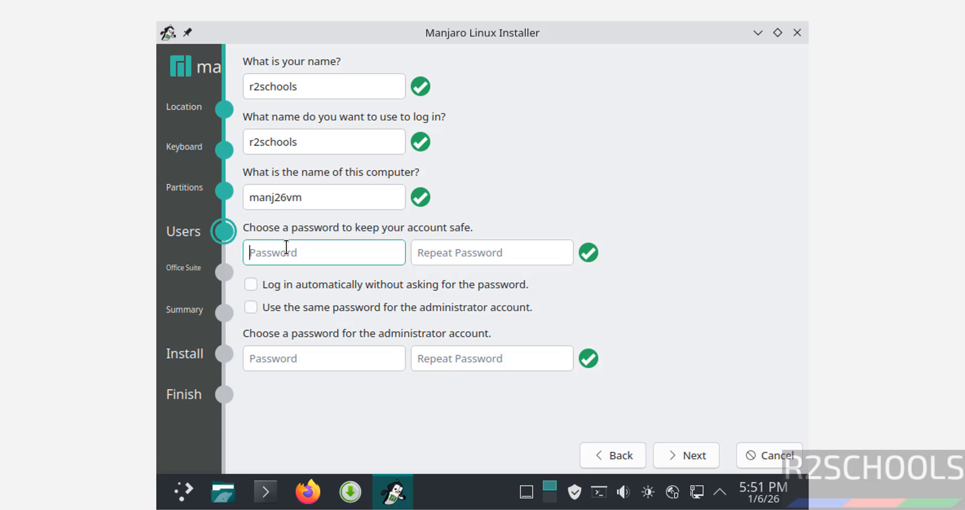
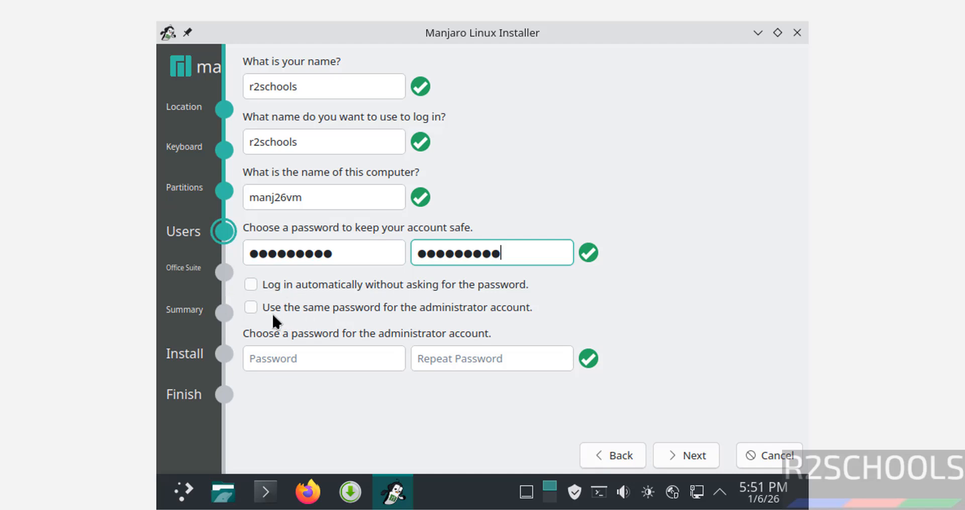
# - Turn off reusing the account password for the administrator account
pyautogui.click(250, 308)
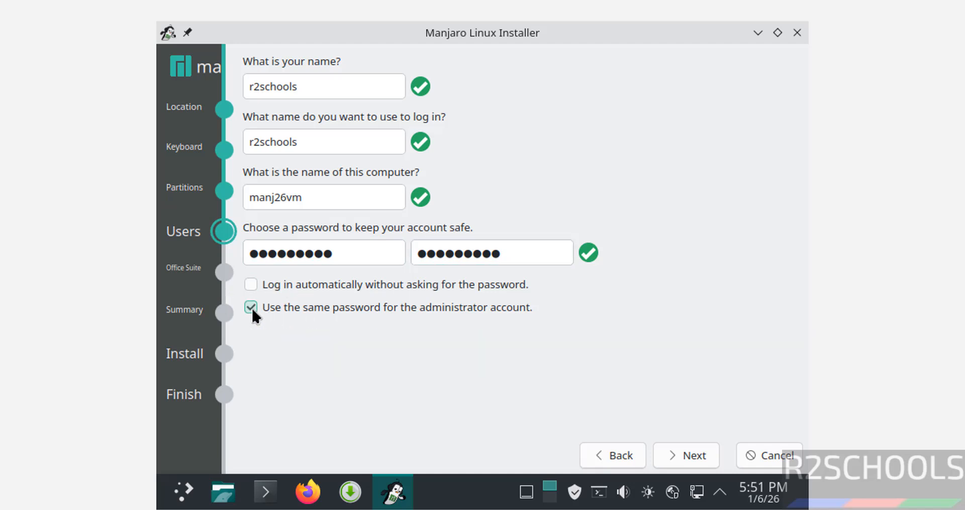
pyautogui.click(347, 312)
pyautogui.click(312, 357)
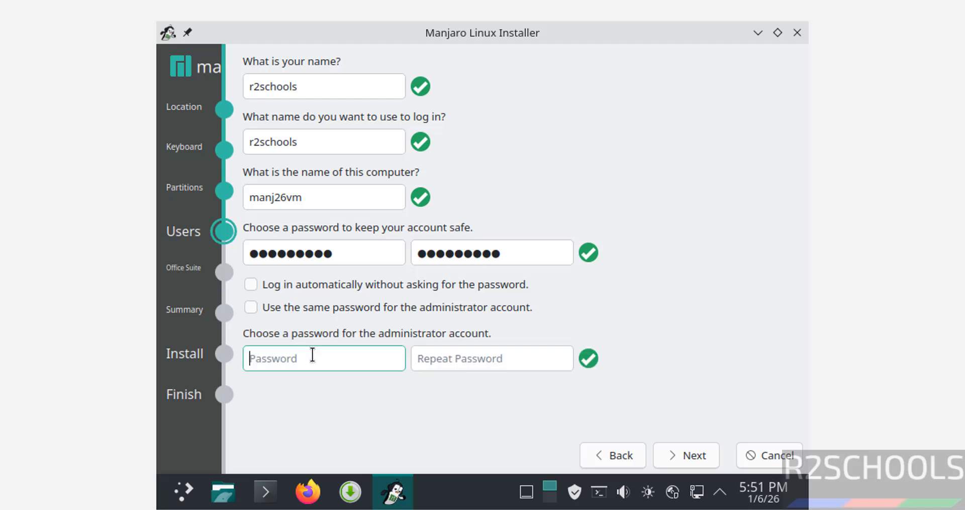
# - Reuse the account password for the administrator and choose LibreOffice as the office suite
pyautogui.click(250, 307)
pyautogui.click(669, 452)
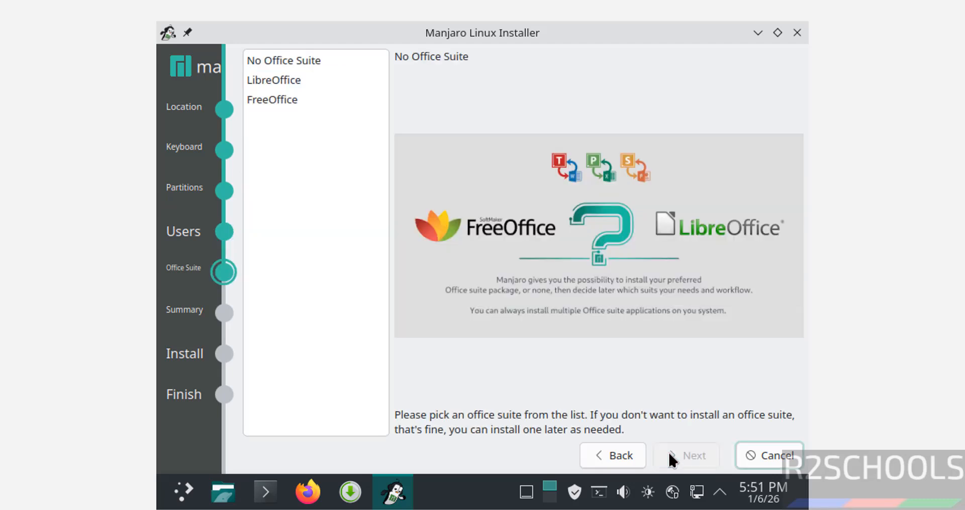
pyautogui.click(310, 67)
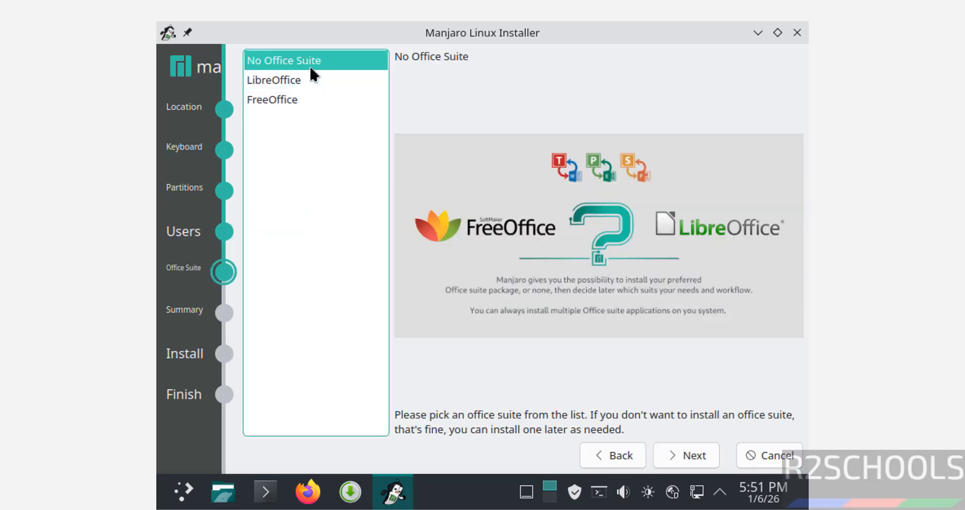
pyautogui.click(285, 80)
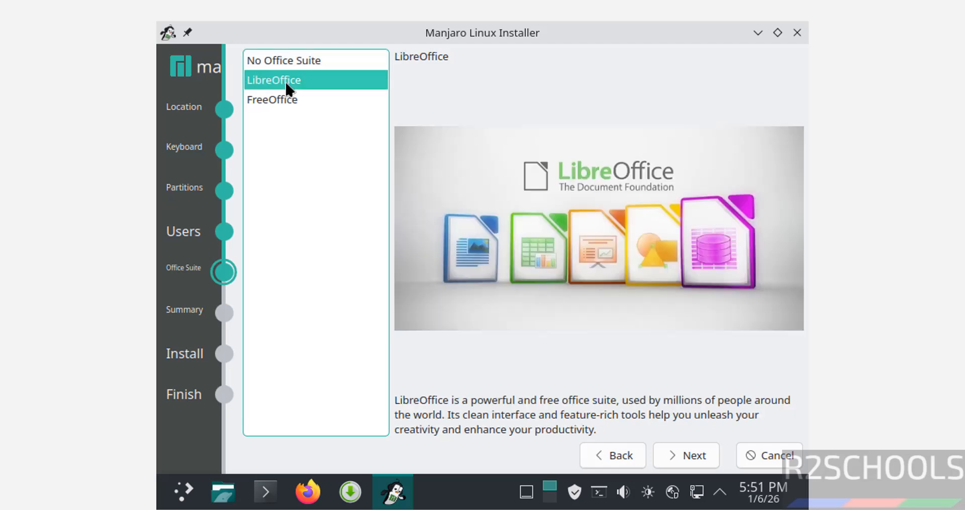
pyautogui.click(276, 99)
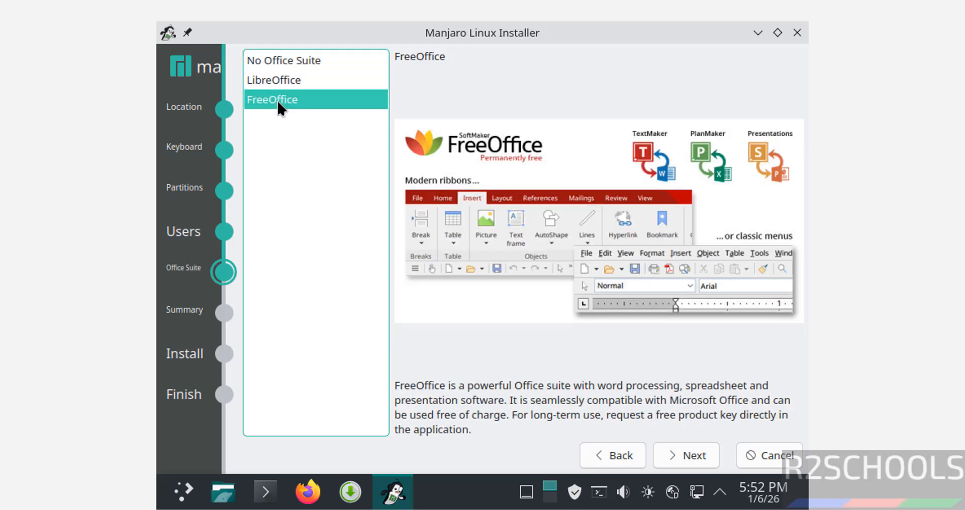
pyautogui.click(288, 78)
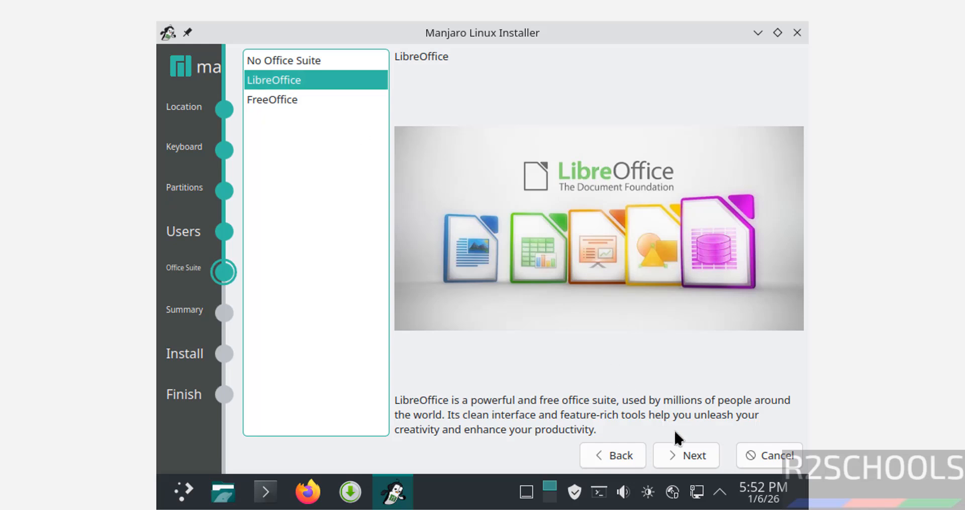
# - Review the installation summary and confirm Install Now to erase /dev/sda and install
pyautogui.click(691, 456)
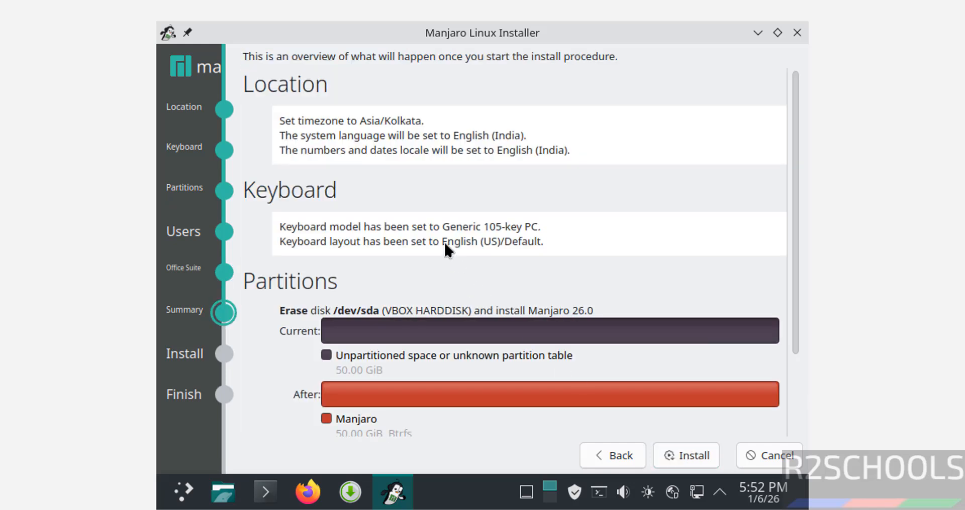
pyautogui.click(797, 385)
pyautogui.moveTo(797, 389); pyautogui.dragTo(794, 380)
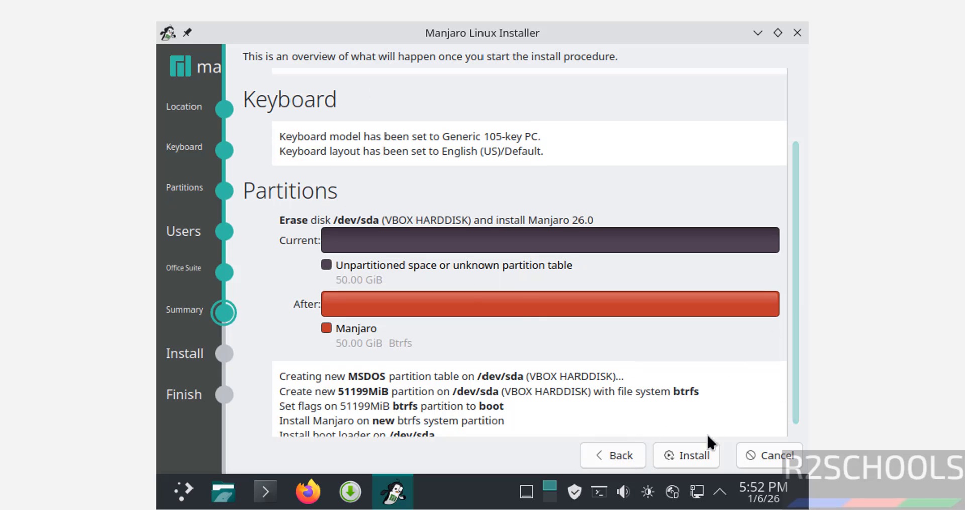
pyautogui.click(703, 454)
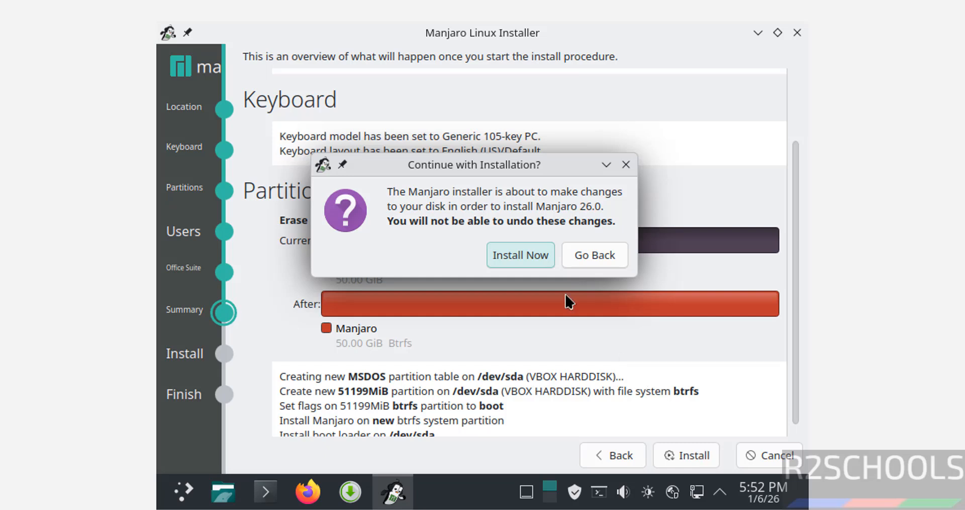
pyautogui.click(529, 255)
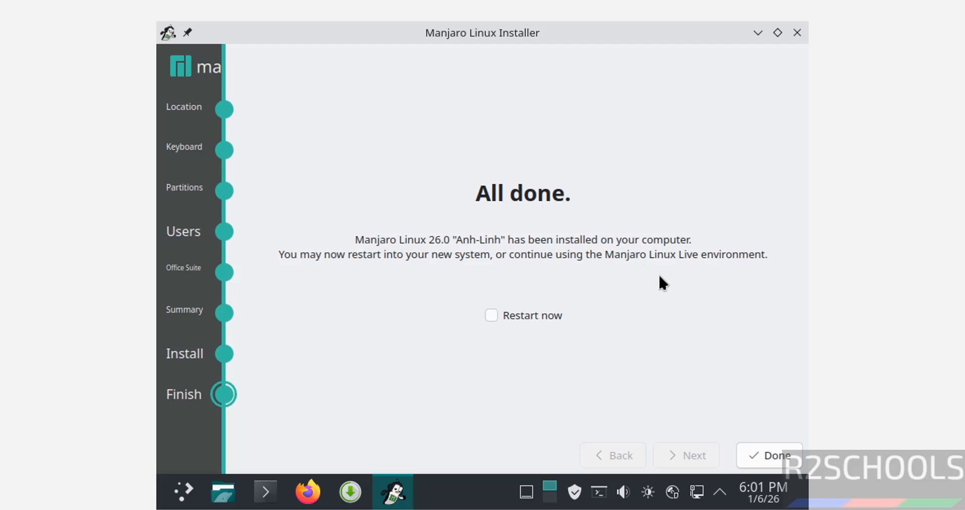
# - Tick Restart now, then open the optical drive's Manjaro ISO choices for manjaro26vmo in VirtualBox Manager
pyautogui.click(527, 313)
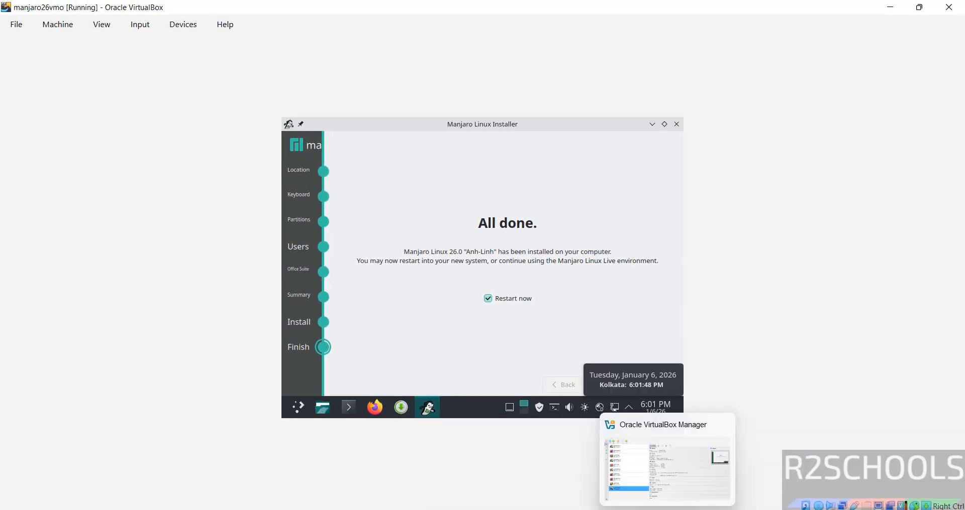
pyautogui.click(667, 509)
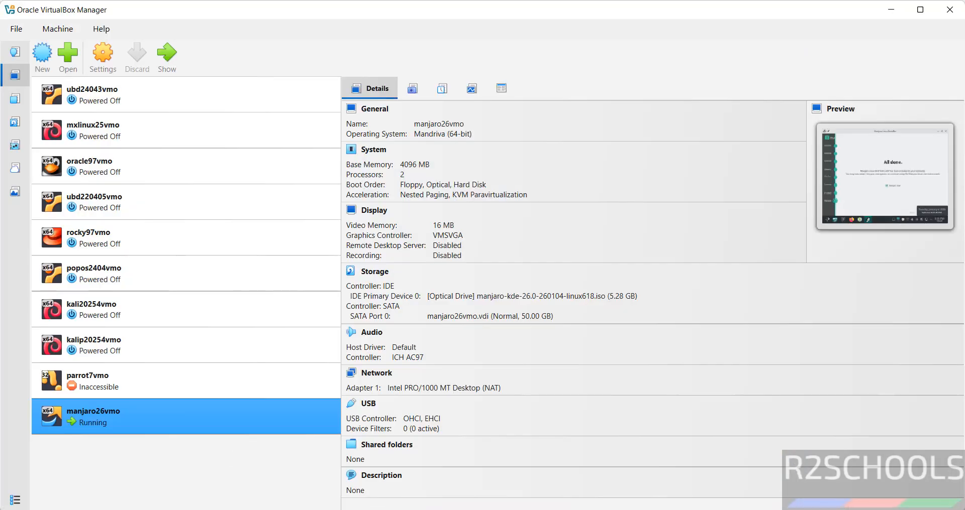
pyautogui.rightClick(152, 405)
pyautogui.click(207, 482)
pyautogui.click(499, 301)
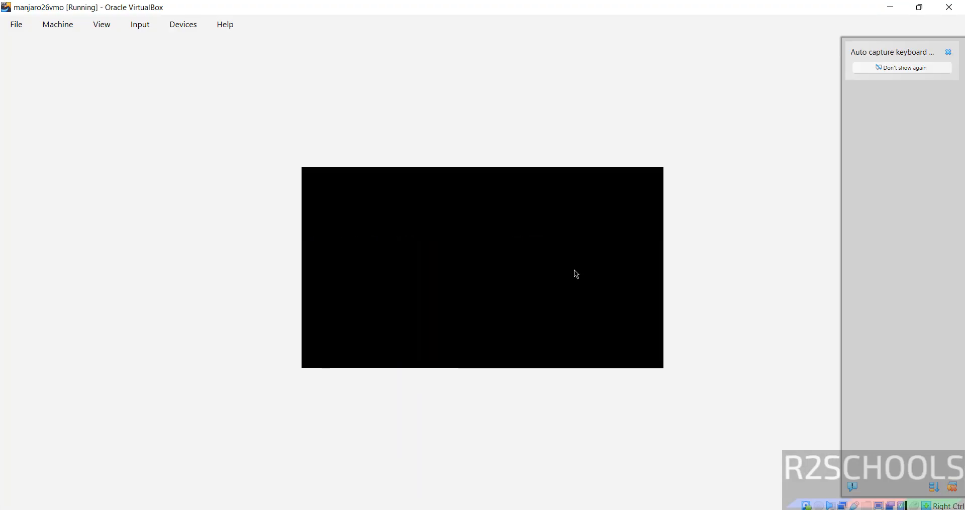
# - Dismiss the auto-capture notice and log in with the account password
pyautogui.click(949, 53)
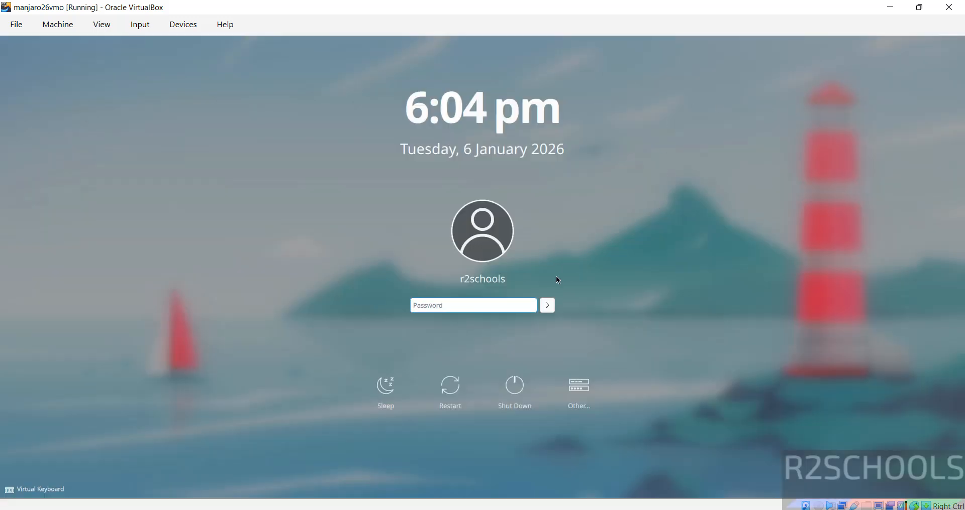
pyautogui.press('Return')
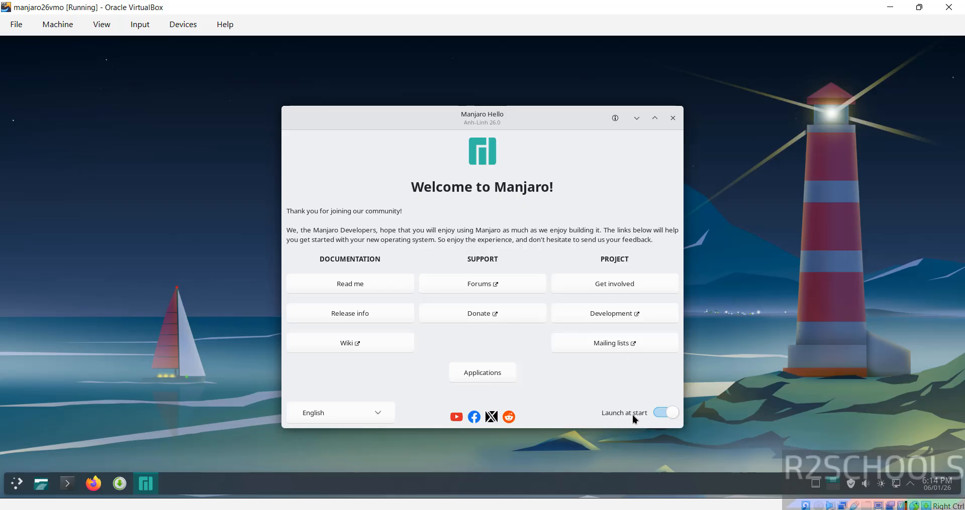
# - Turn off Launch at start in Manjaro Hello and close the welcome window
pyautogui.click(661, 419)
pyautogui.click(670, 418)
pyautogui.click(659, 414)
pyautogui.click(345, 414)
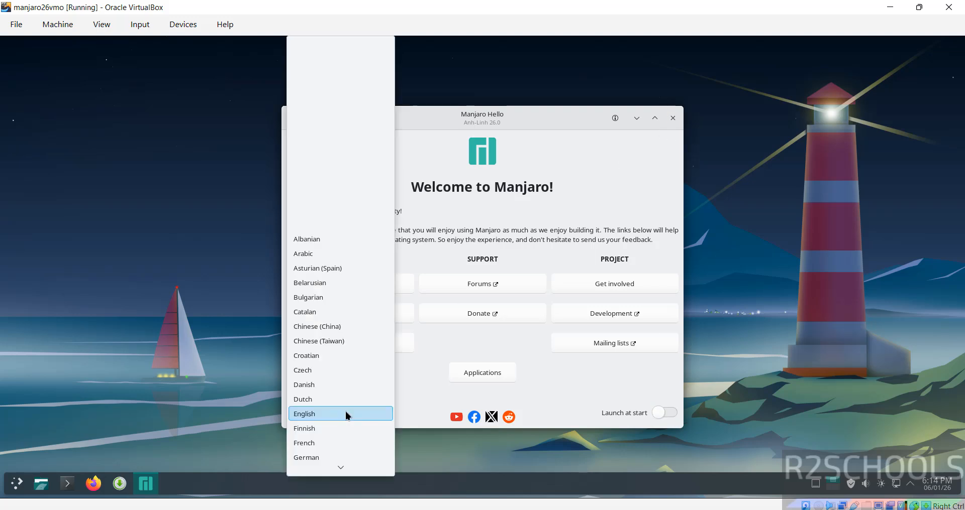
pyautogui.click(674, 119)
pyautogui.click(674, 119)
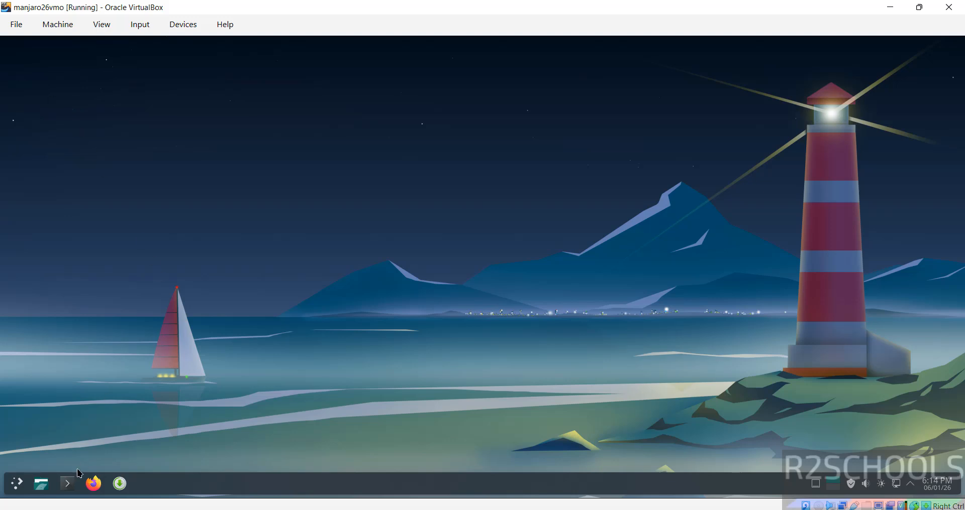
# - In Konsole, run more /etc/os-release to show the OS details, then clear the screen
pyautogui.click(64, 484)
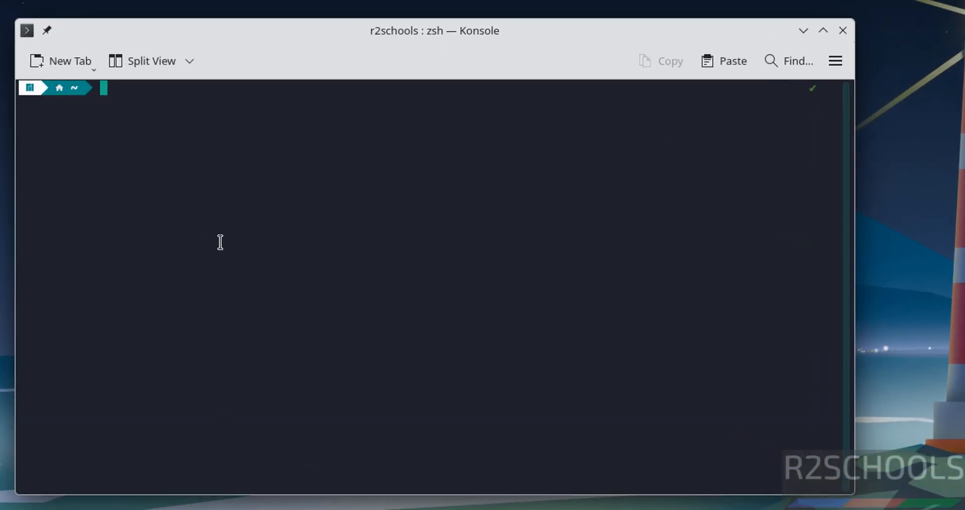
pyautogui.write('more ')
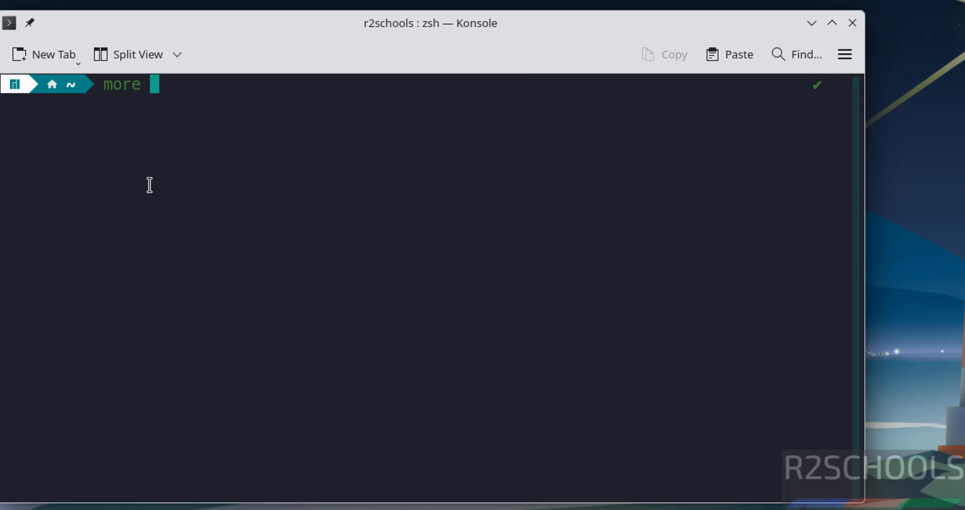
pyautogui.write('/etc/os')
pyautogui.press('Tab')
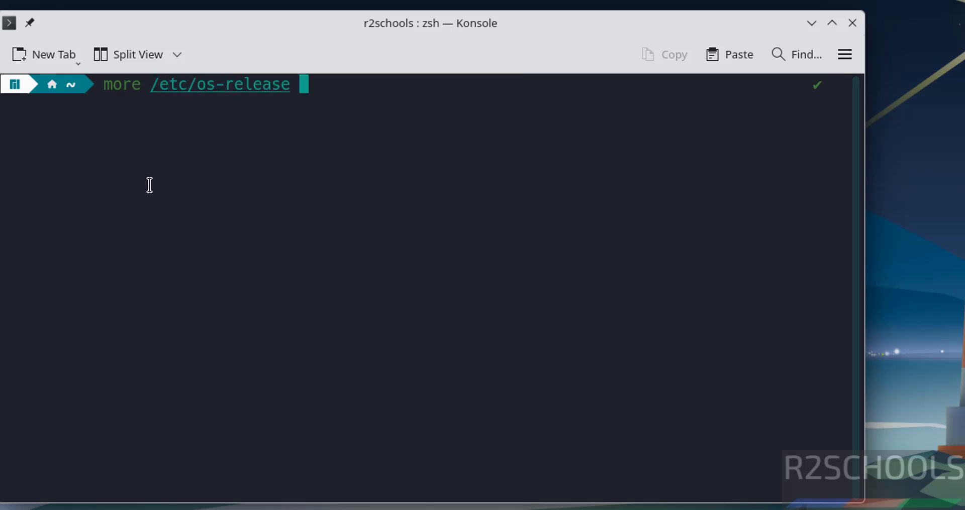
pyautogui.press('Return')
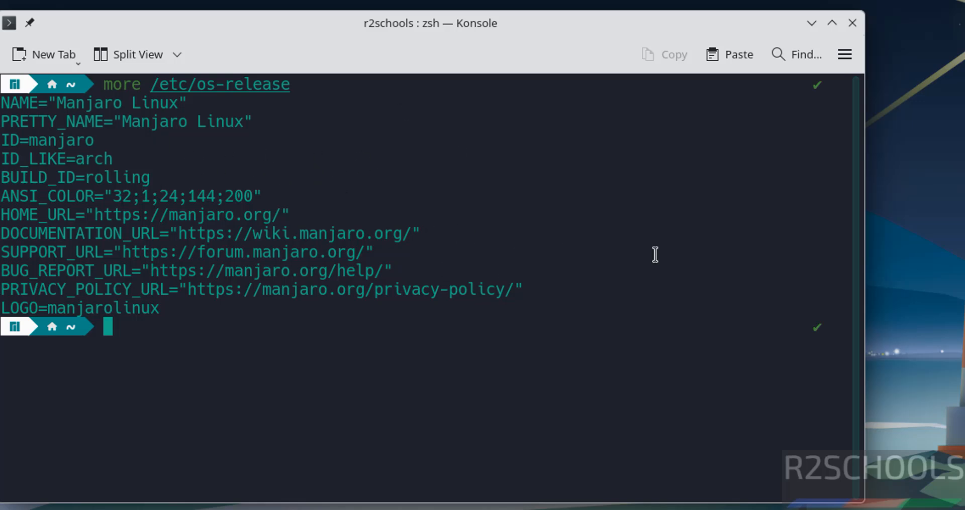
pyautogui.hotkey('ctrl', 'l')
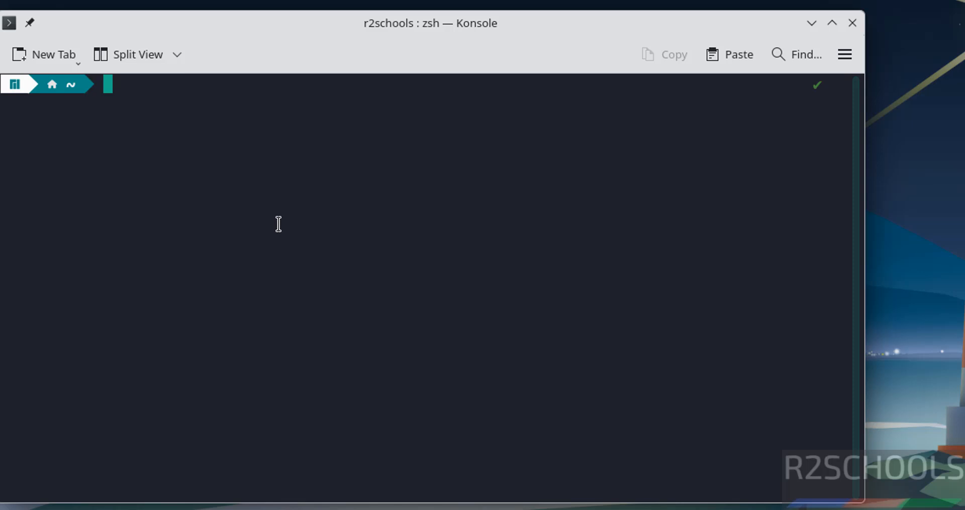
# - Run sudo pacman -Sy with the user's password to sync the package databases
pyautogui.write('sudo pac')
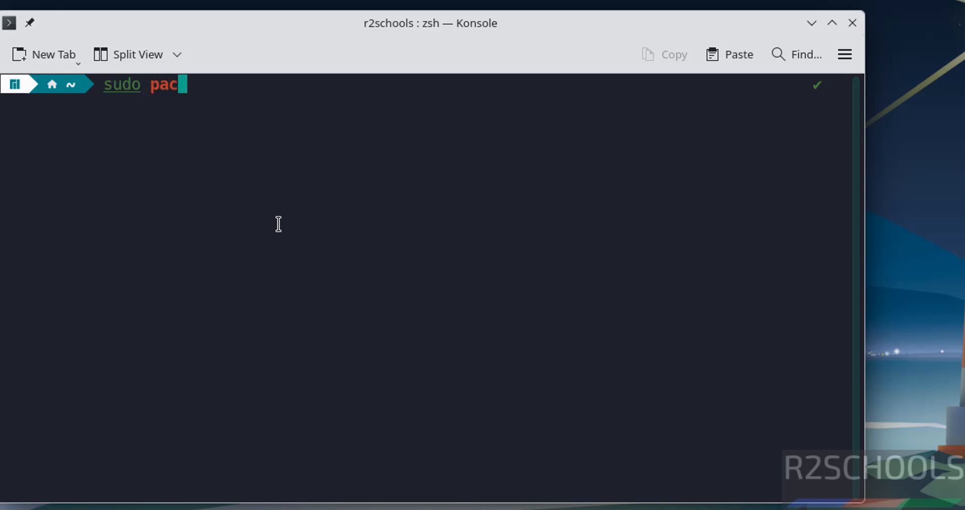
pyautogui.write('man -S')
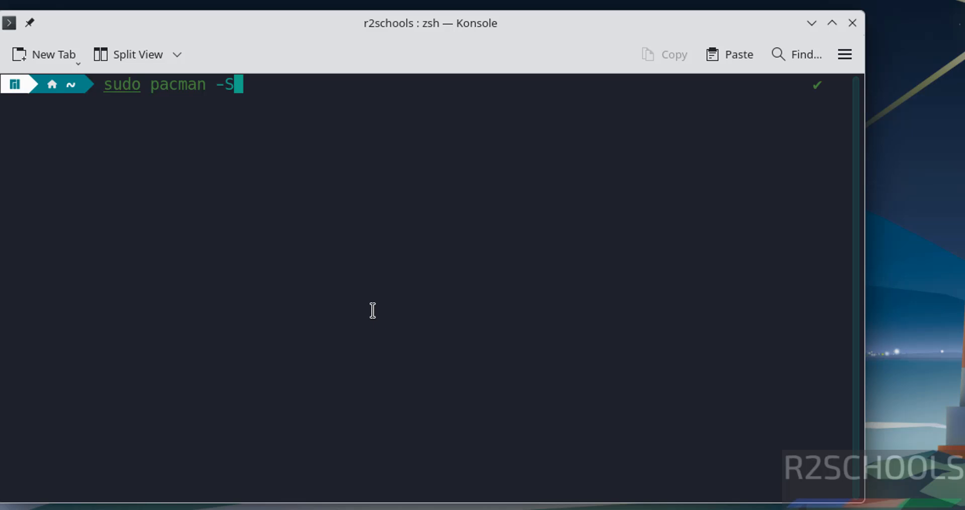
pyautogui.write('y')
pyautogui.press('Return')
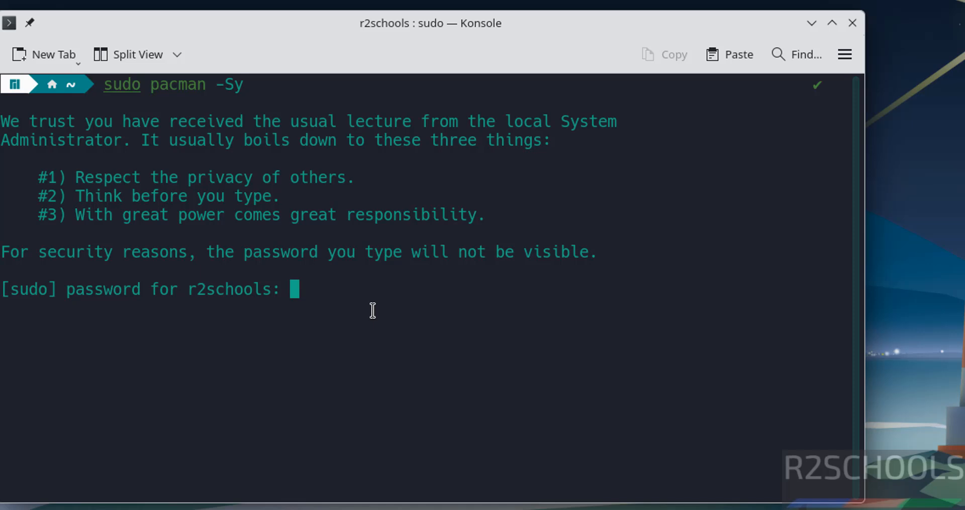
pyautogui.press('Return')
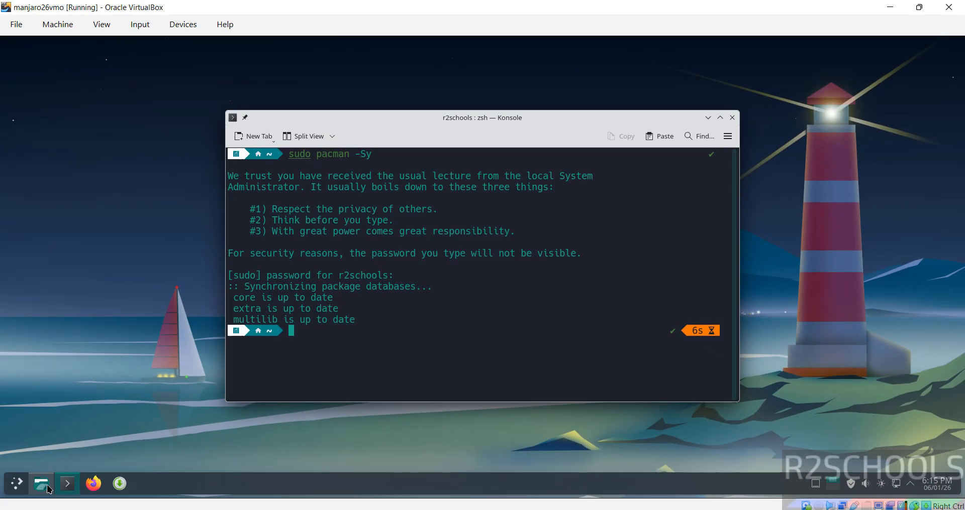
pyautogui.click(17, 484)
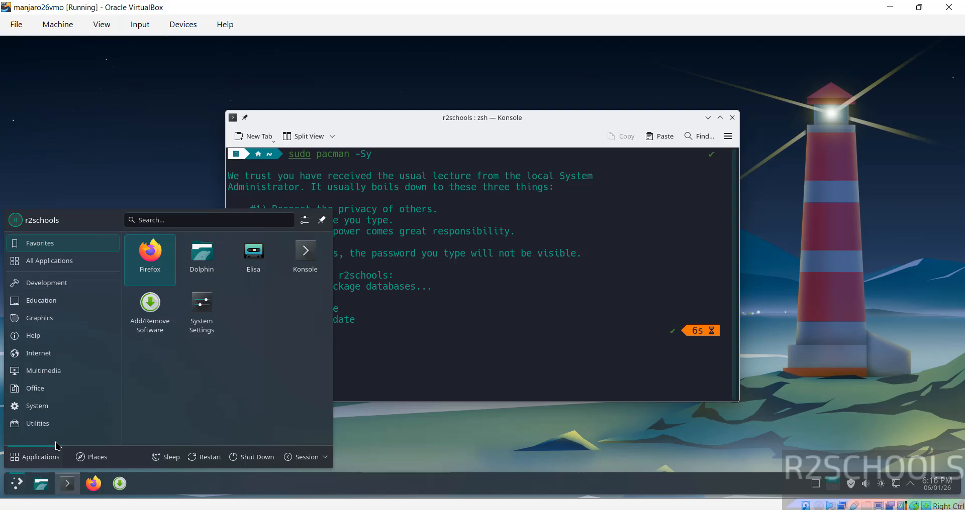
pyautogui.moveTo(36, 392)
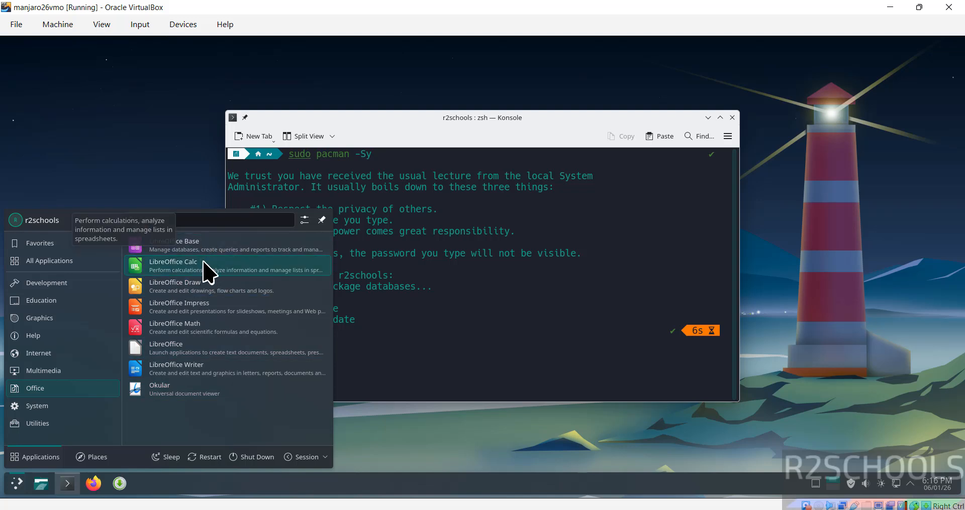
pyautogui.click(452, 299)
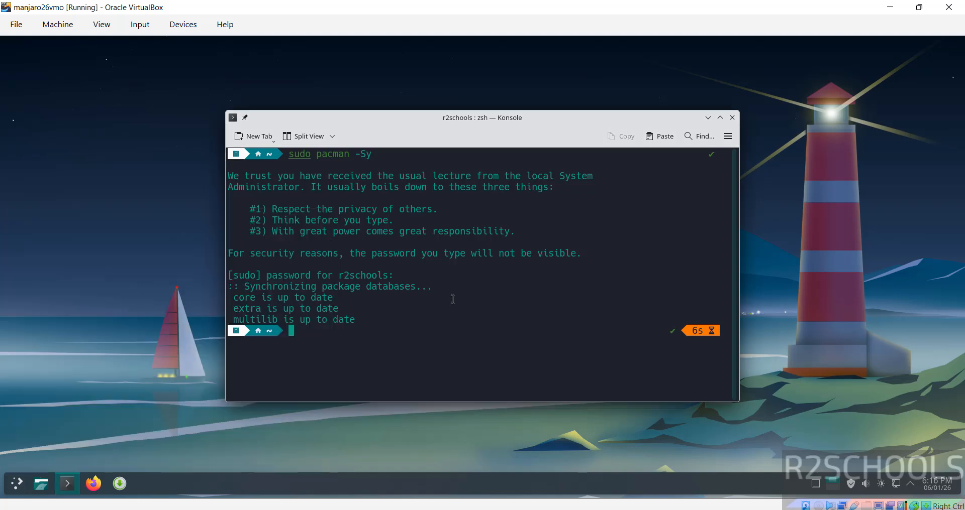